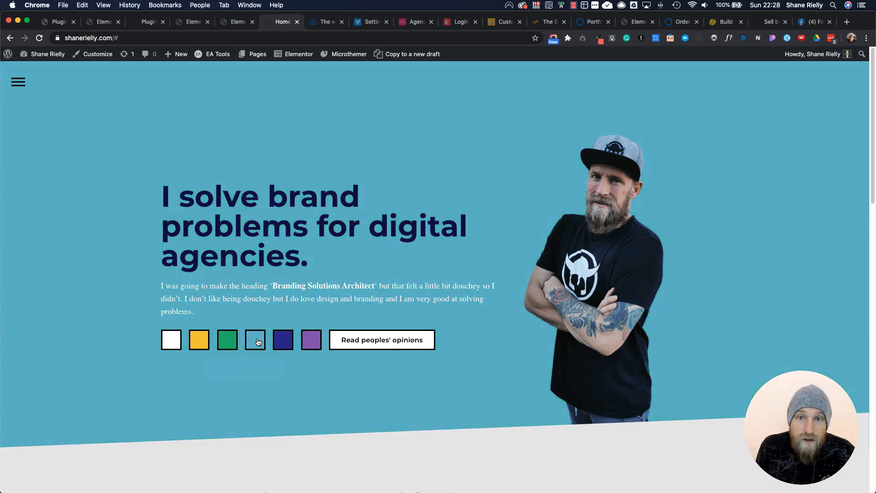
Preview the hero section's colour schemes by switching between the blue, purple, dark blue and green swatches on the live home page.
left_click(255, 340)
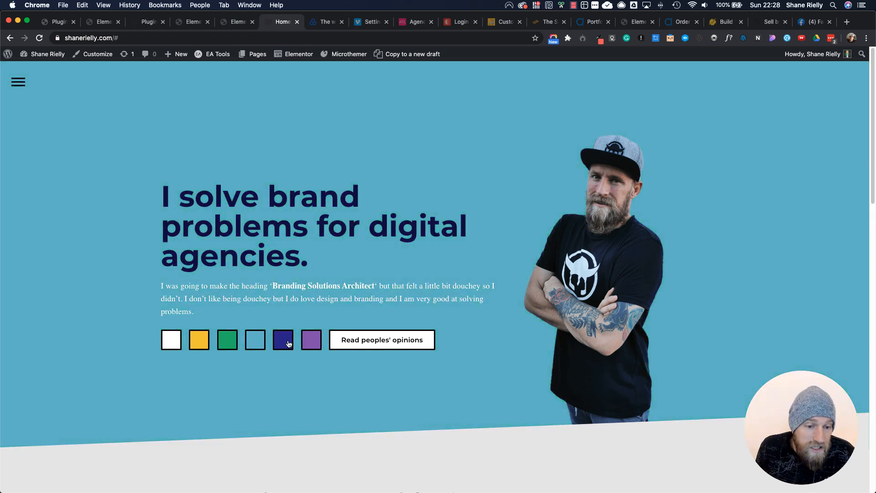
left_click(286, 343)
left_click(315, 331)
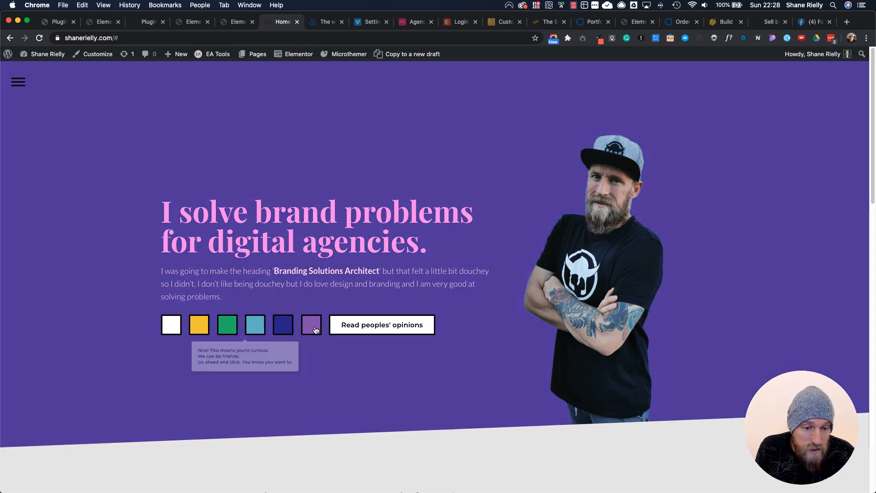
left_click(285, 329)
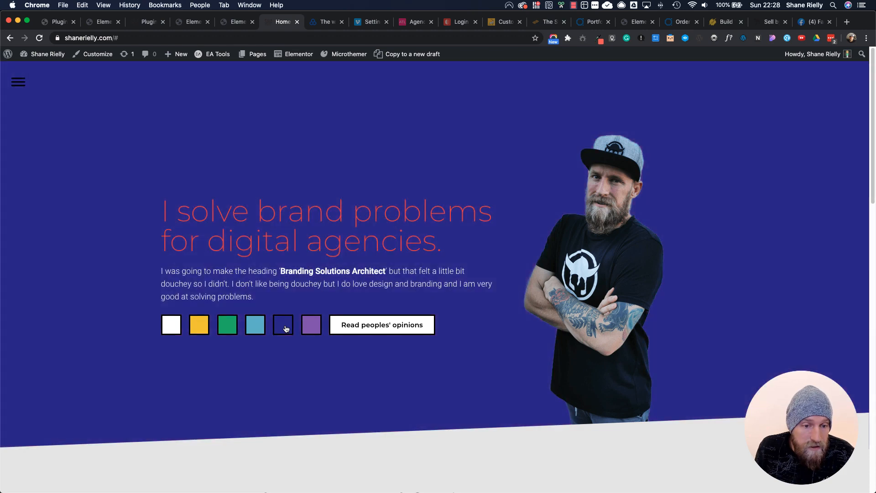
left_click(259, 328)
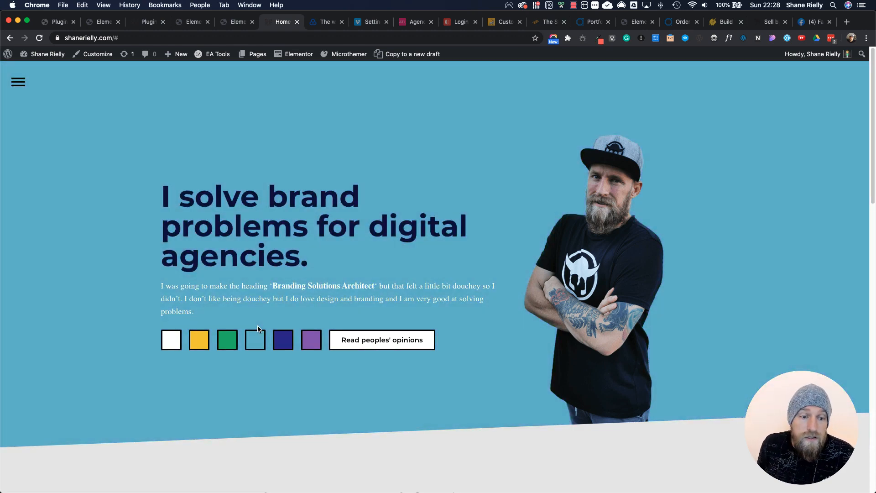
left_click(235, 340)
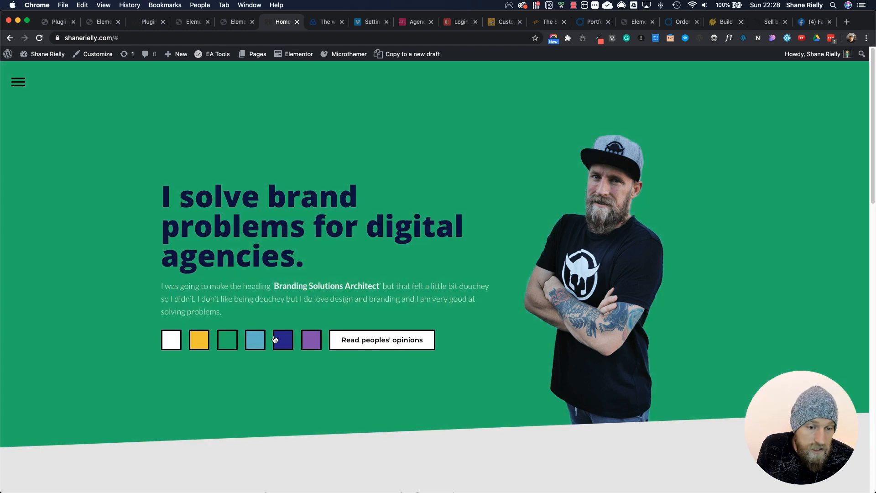
left_click(281, 341)
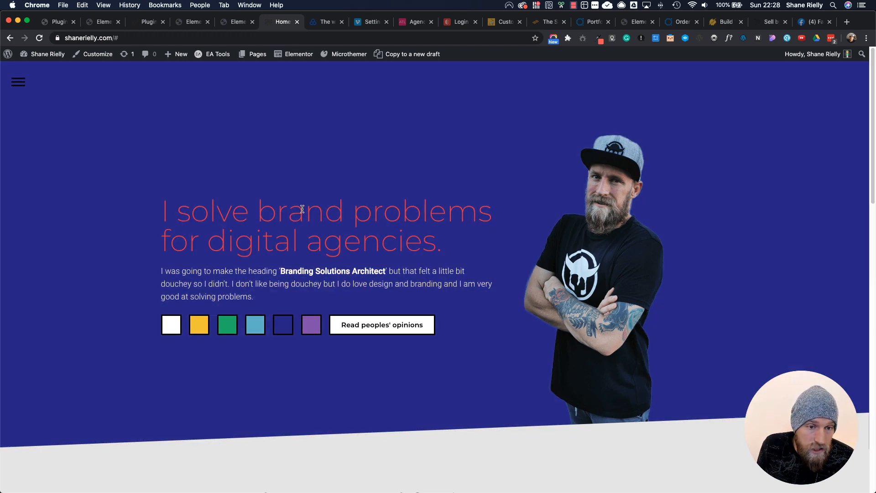
left_click(312, 329)
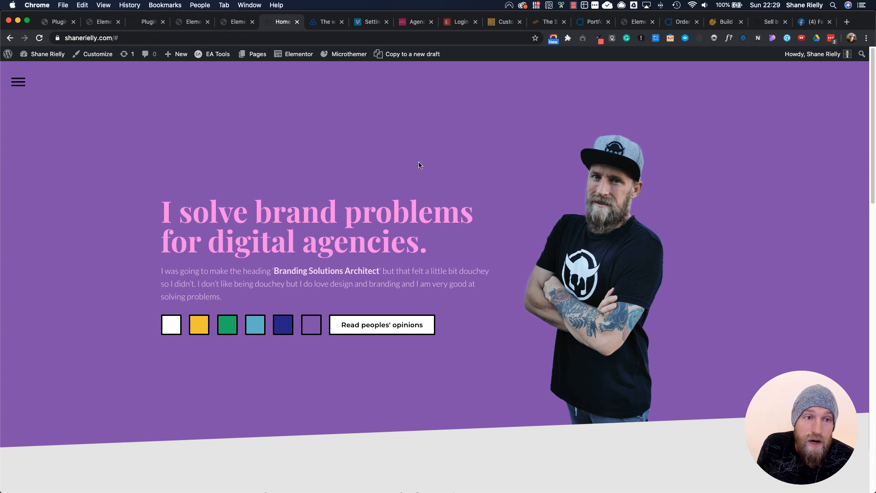
Switch to the Elementor editor and use the Finder to search "add" and start a new theme template.
left_click(236, 25)
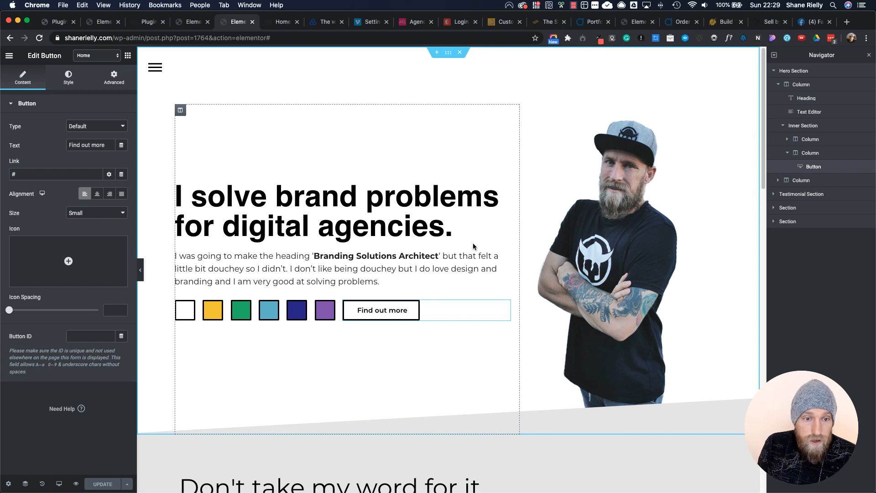
key("super+e")
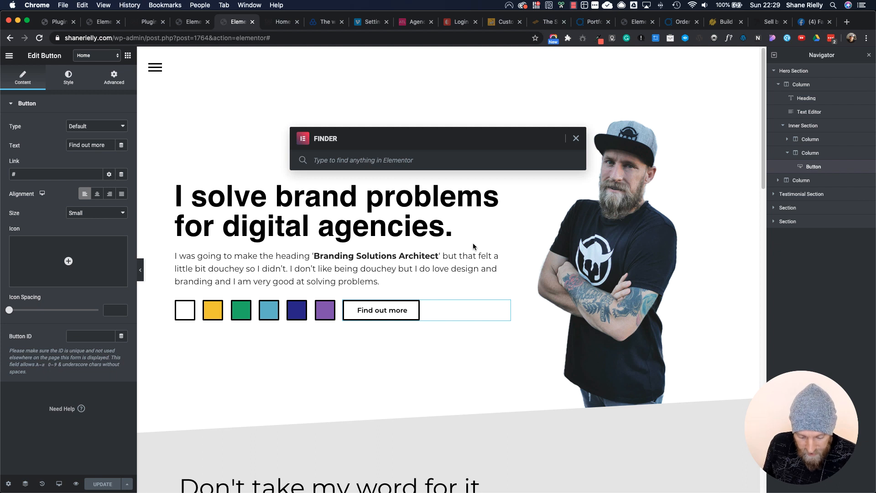
type("add")
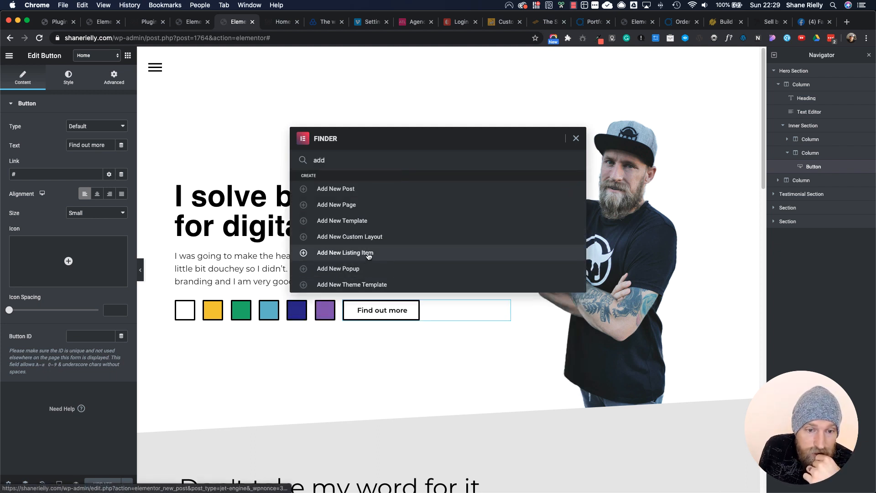
left_click(375, 285)
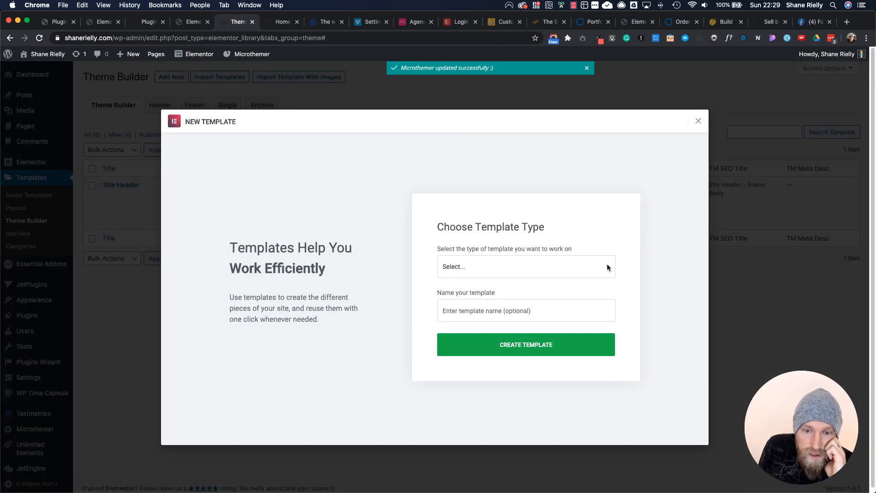
Create a Single template for the 404 Page post type with the name "404 Page".
left_click(595, 272)
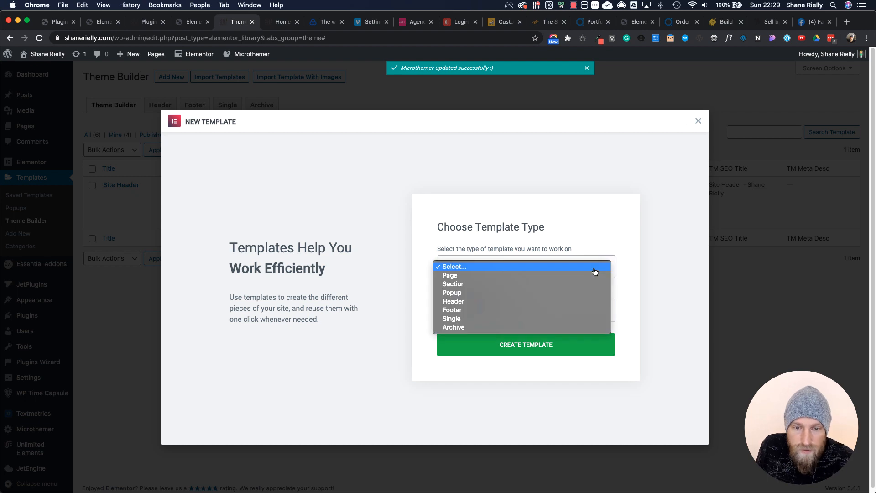
left_click(561, 318)
left_click(508, 292)
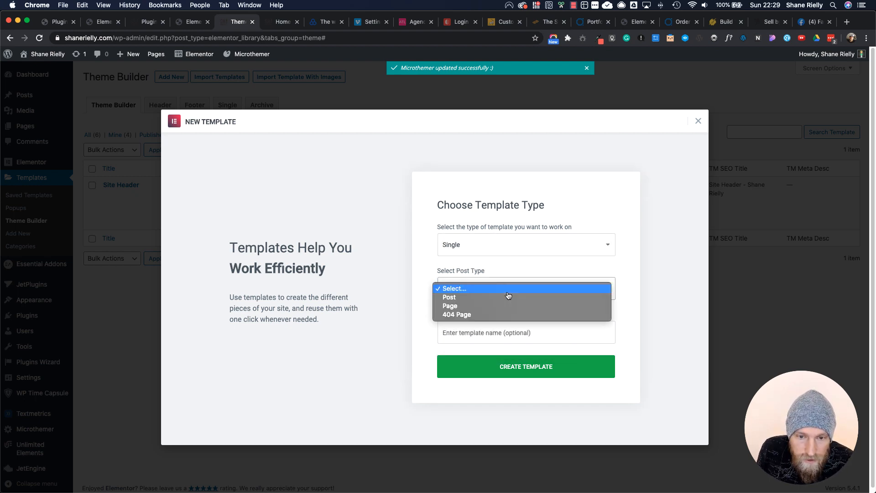
left_click(508, 315)
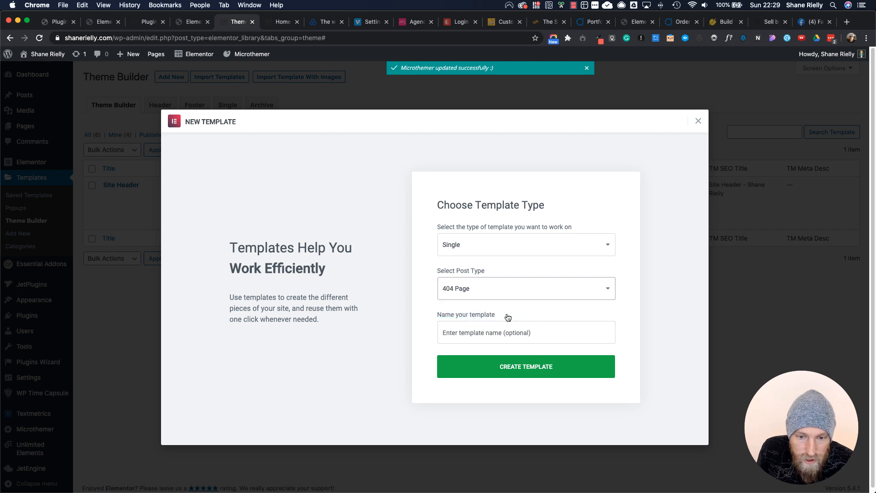
left_click(507, 332)
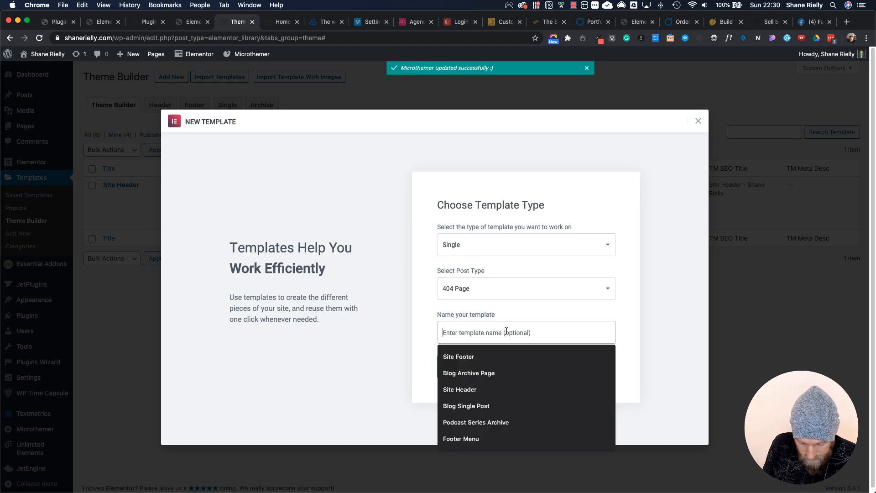
type("404")
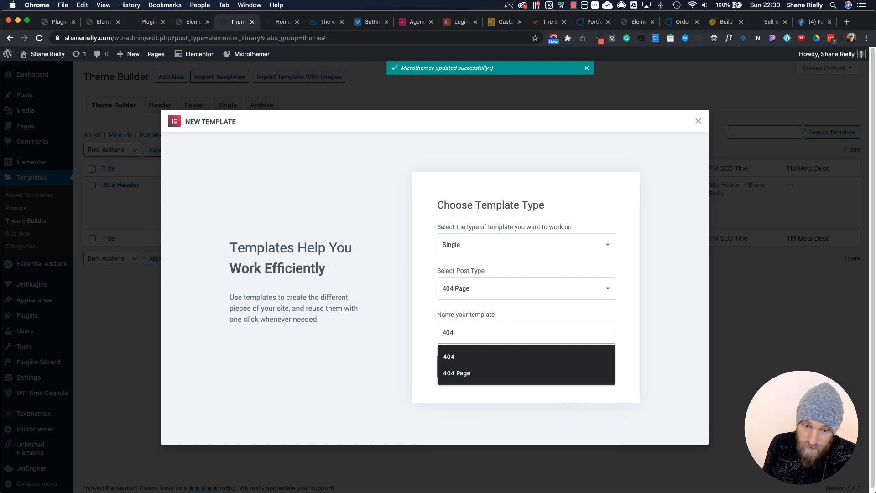
key("Down")
key("Down")
key("Return")
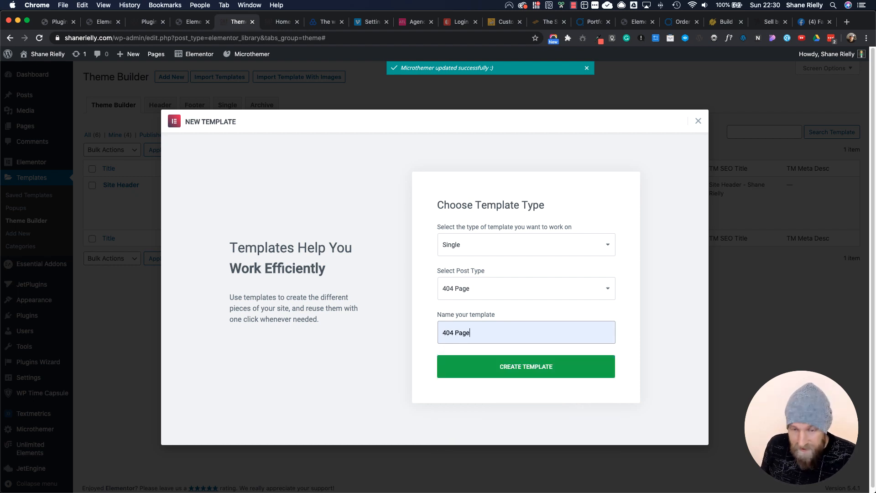
left_click(533, 372)
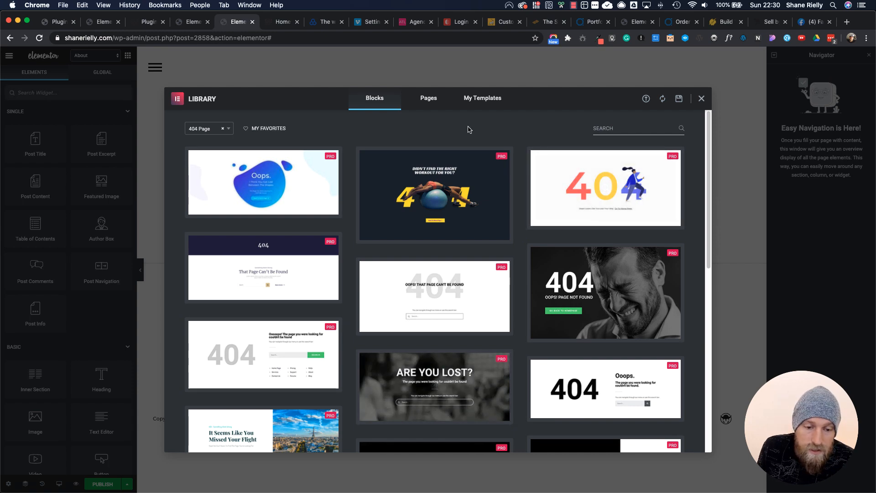
Dismiss the block library without inserting a design and add an empty single-column section to the template.
scroll(429, 228, "down", 10)
scroll(400, 304, "up", 10)
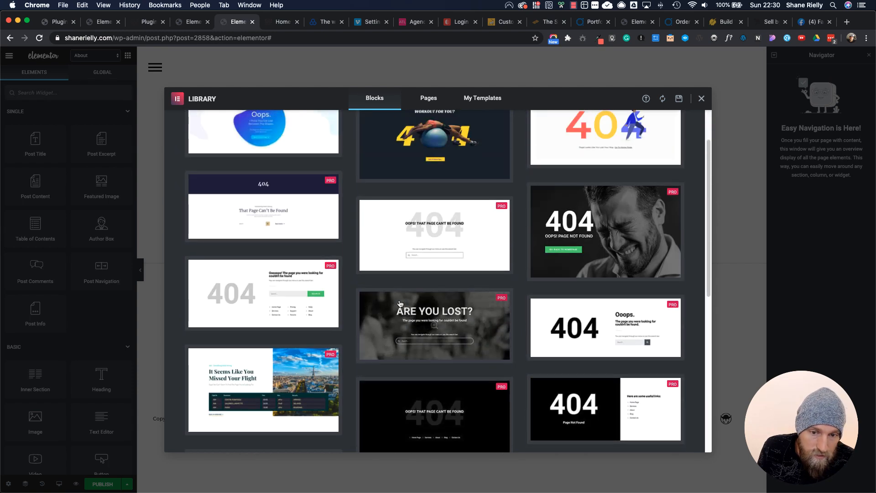
left_click(702, 100)
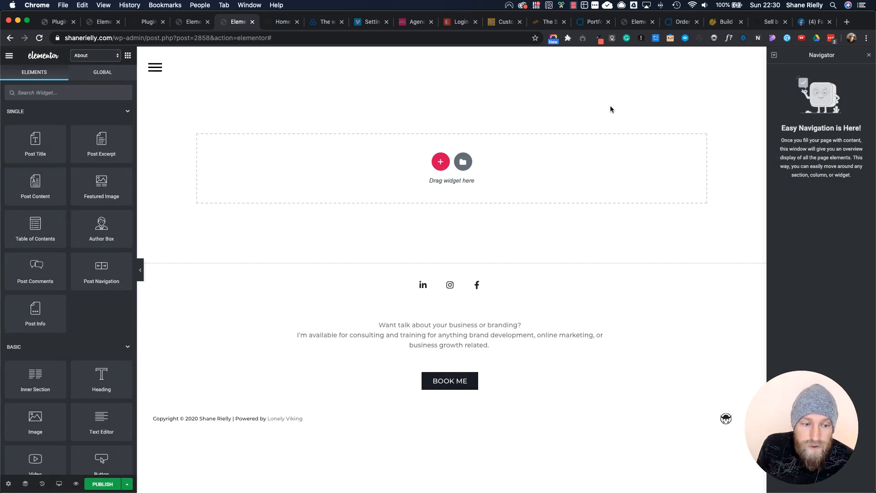
left_click(441, 162)
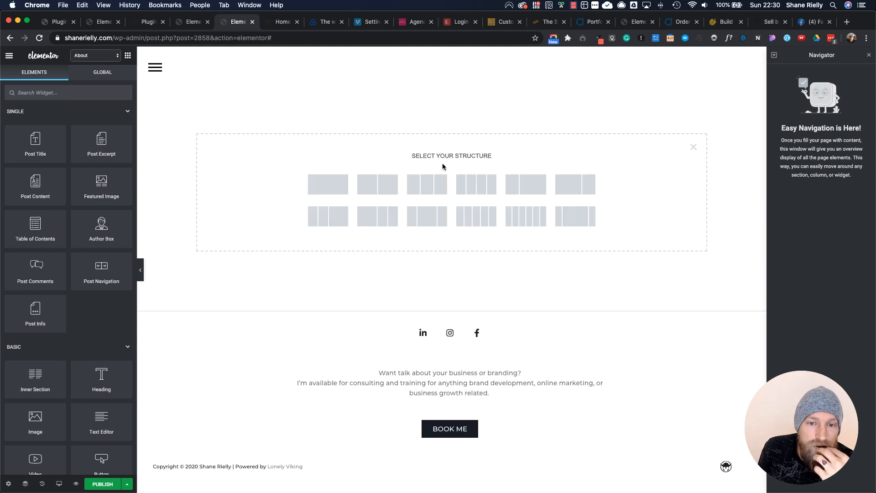
left_click(319, 184)
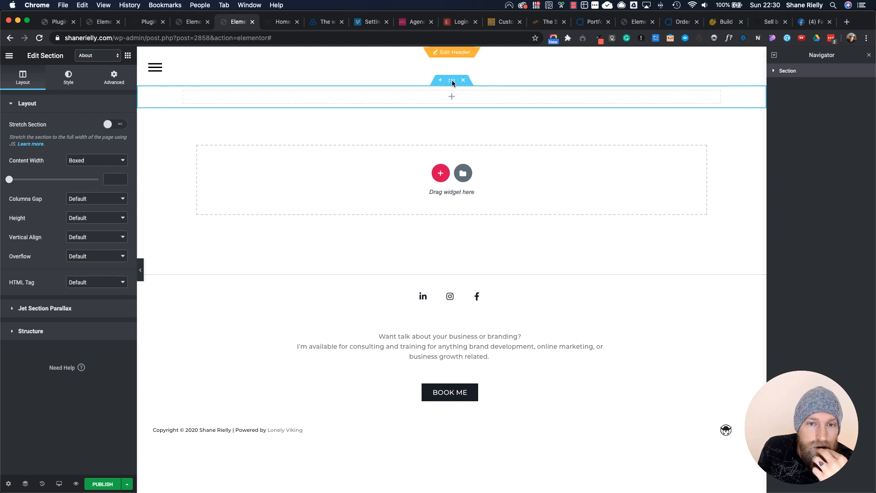
Set the new section's height to Min Height with a minimum of 800 px.
left_click(128, 56)
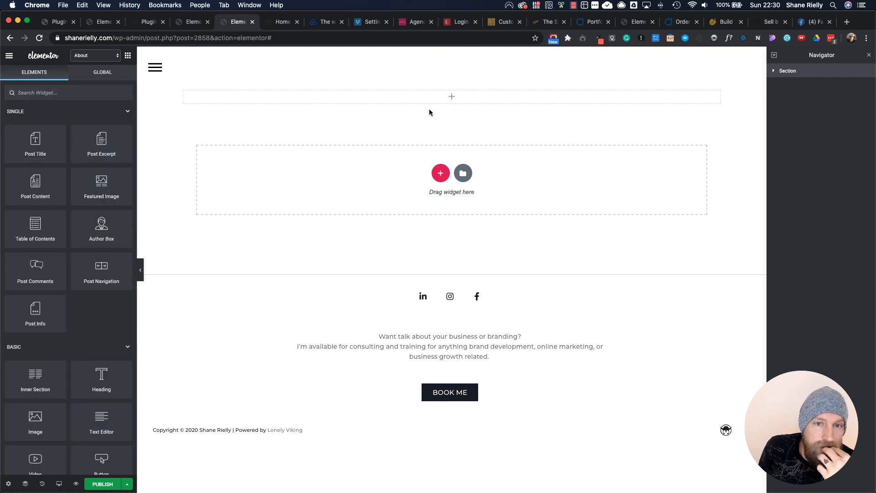
left_click(798, 72)
left_click(87, 161)
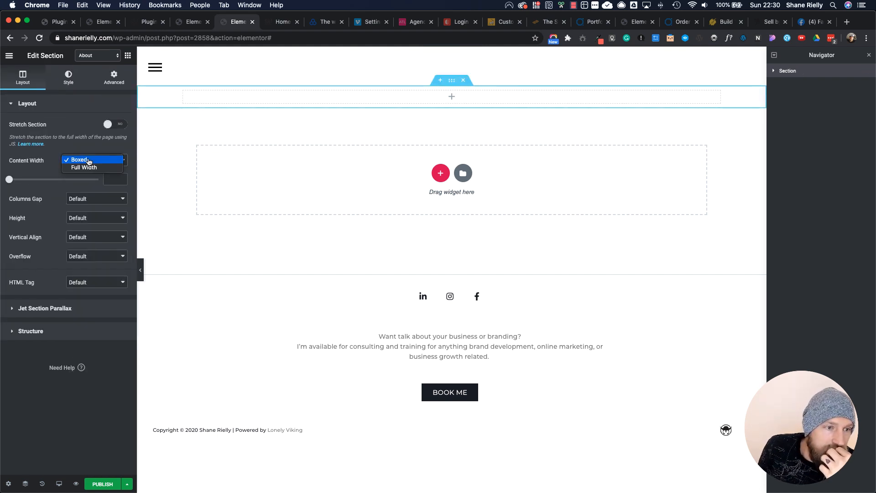
left_click(89, 152)
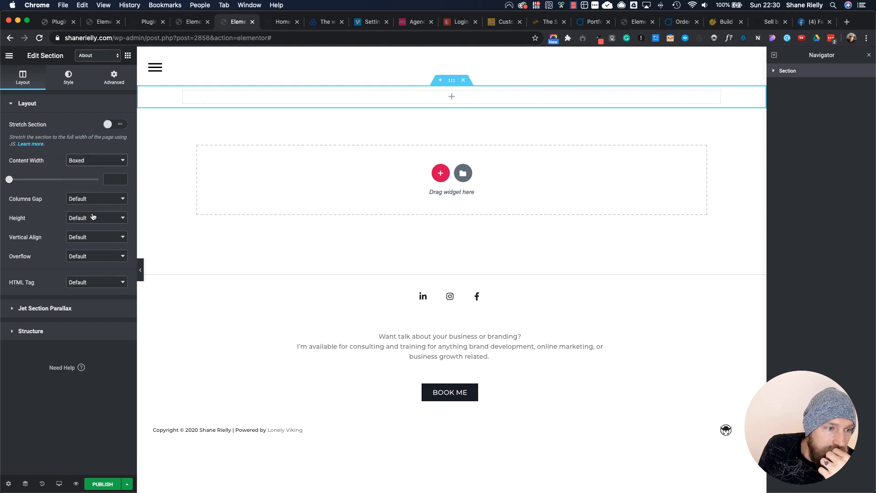
left_click(88, 219)
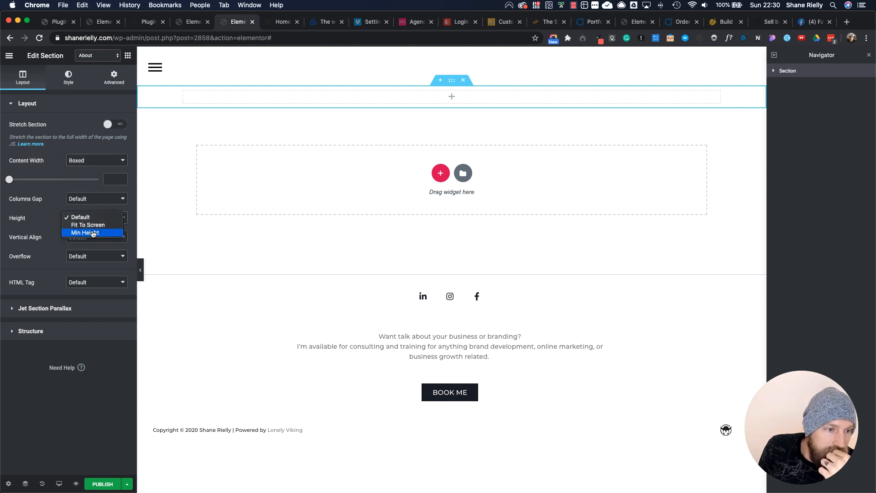
left_click(92, 233)
left_click(109, 253)
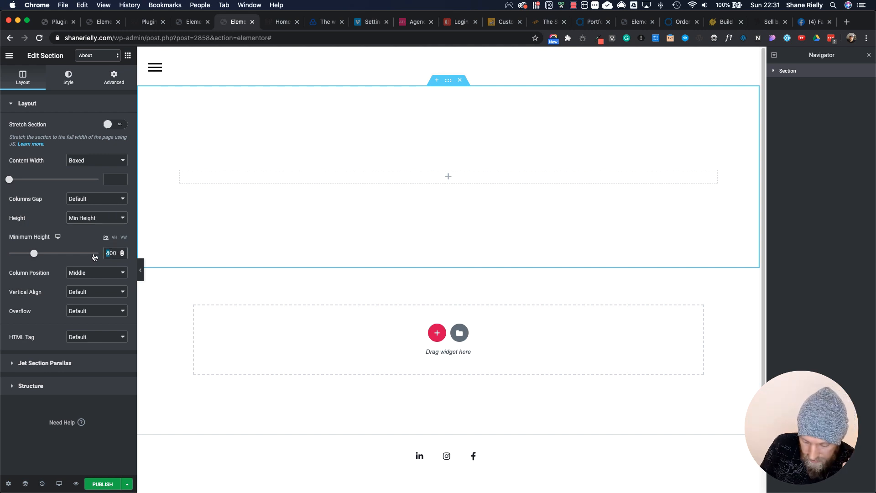
type("8")
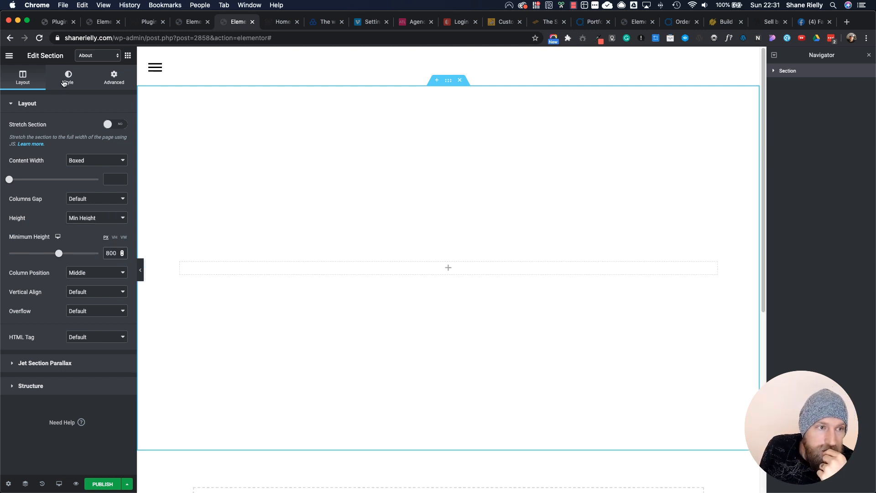
Give the section a classic background filled with the saved light grey colour.
left_click(64, 83)
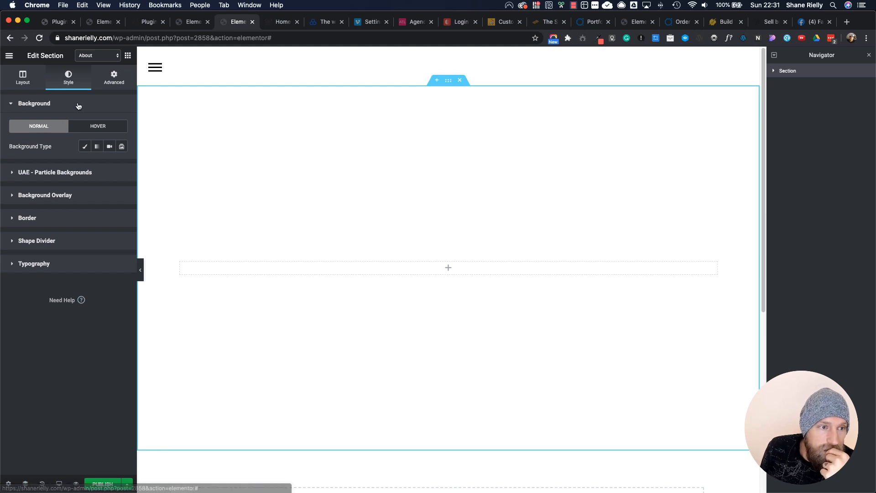
left_click(84, 146)
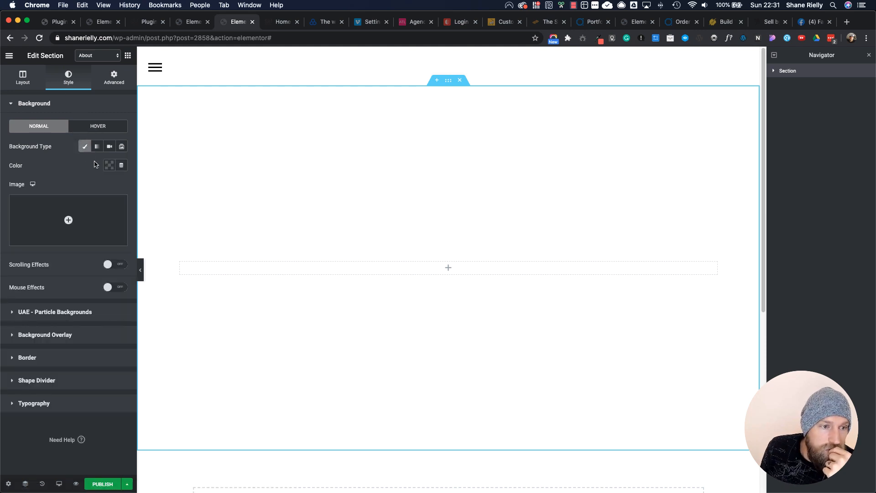
left_click(109, 166)
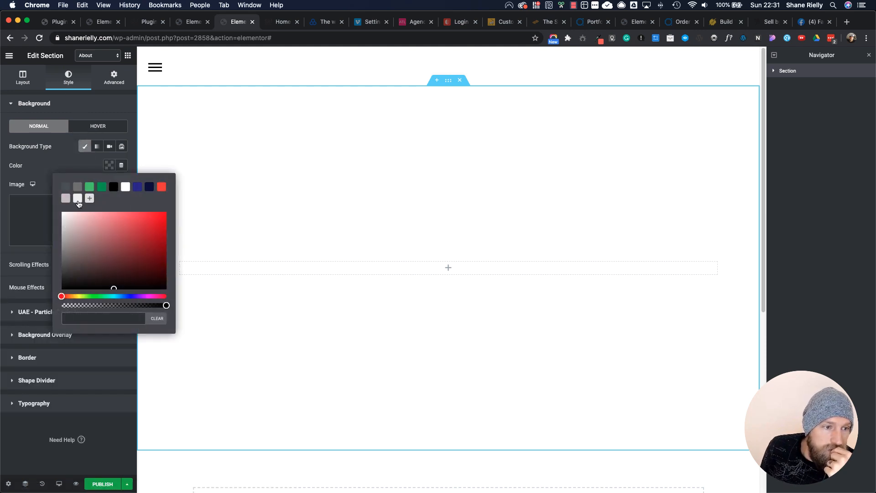
left_click(78, 197)
left_click(71, 161)
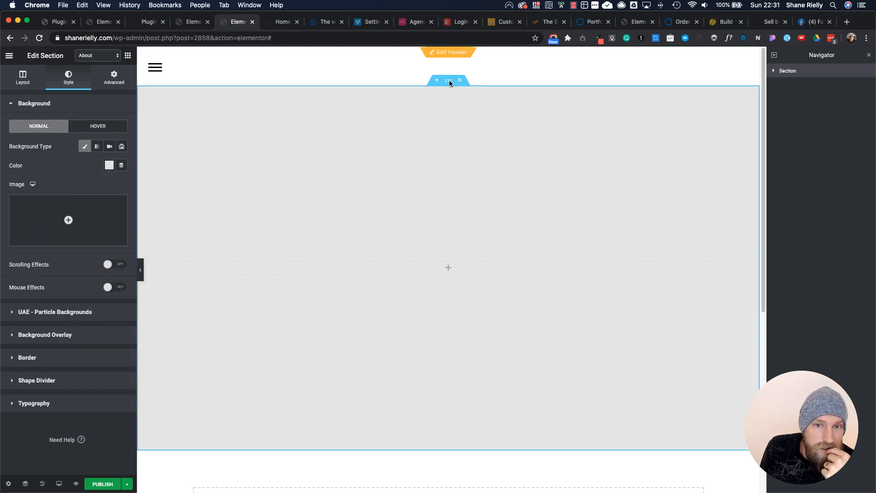
Set the grey section's top margin to -103 px so it extends up behind the header.
left_click(368, 58)
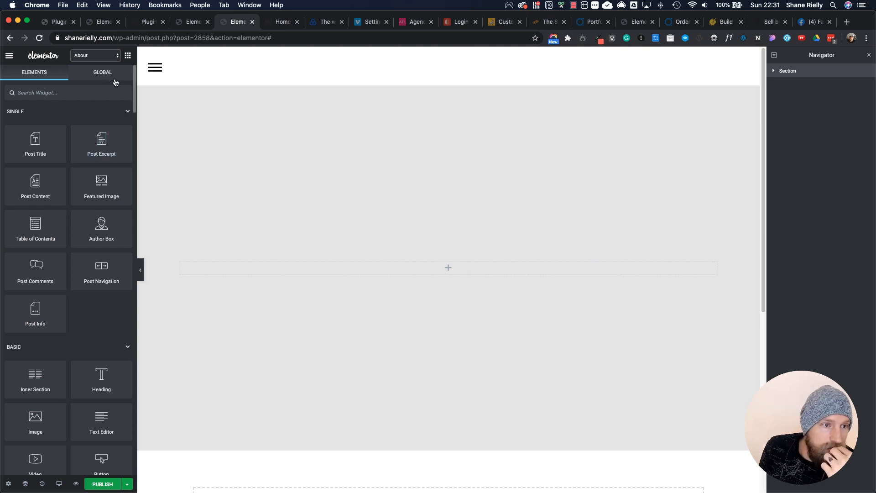
left_click(811, 72)
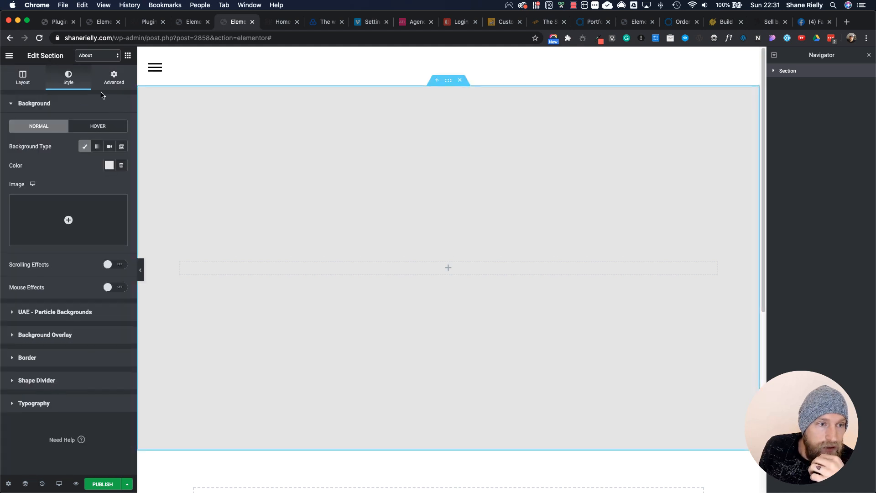
left_click(112, 79)
left_click(115, 144)
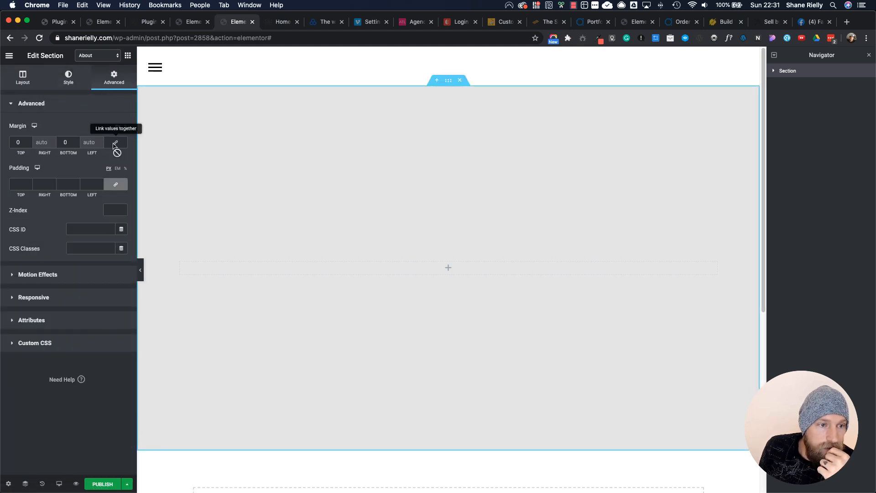
left_click(17, 142)
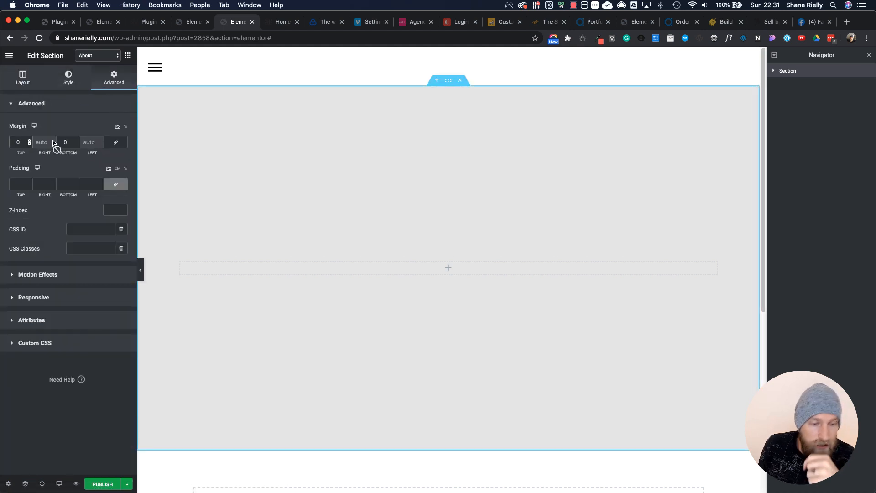
type("-10")
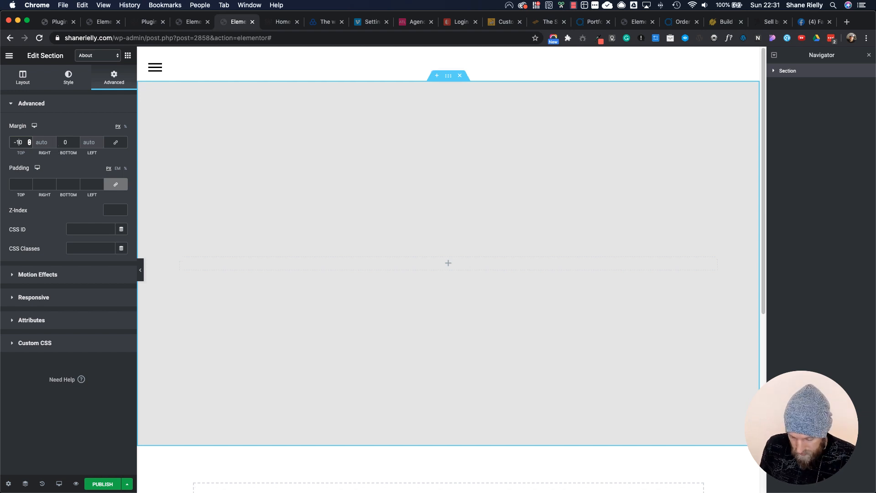
type("3")
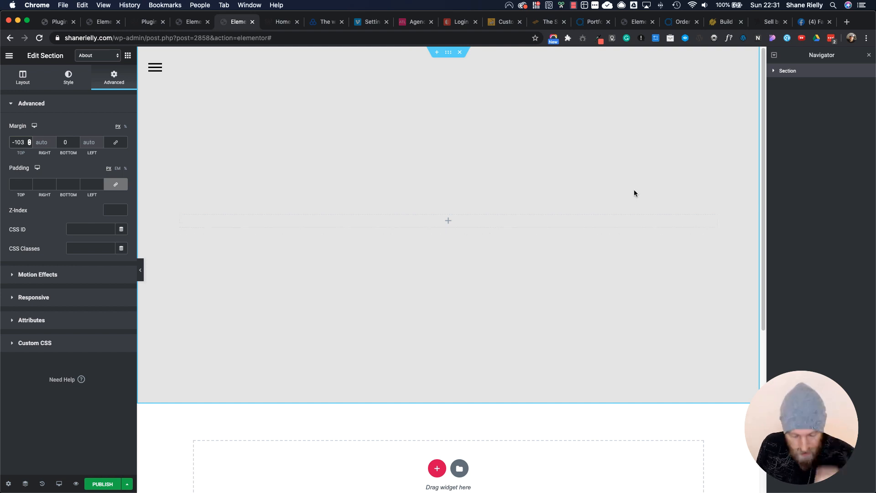
Switch to Photoshop and examine the full 404-2000px.psd banner with the layer list collapsed.
key("super+Tab")
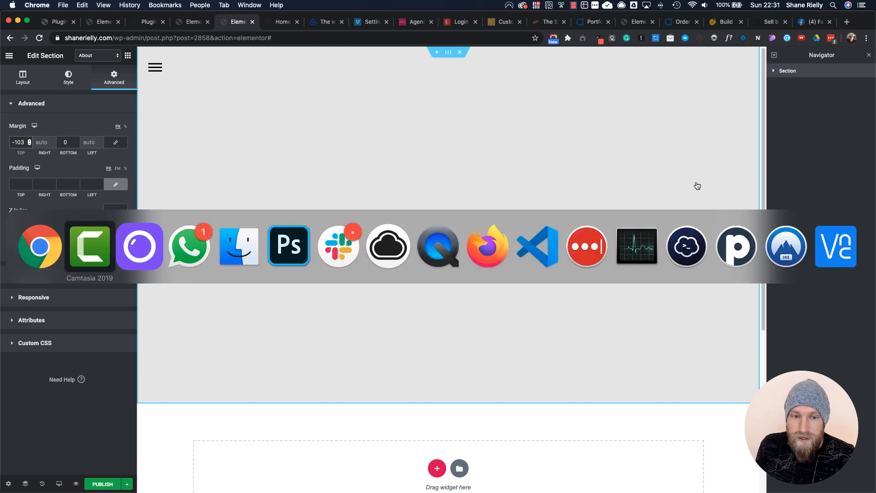
left_click(284, 251)
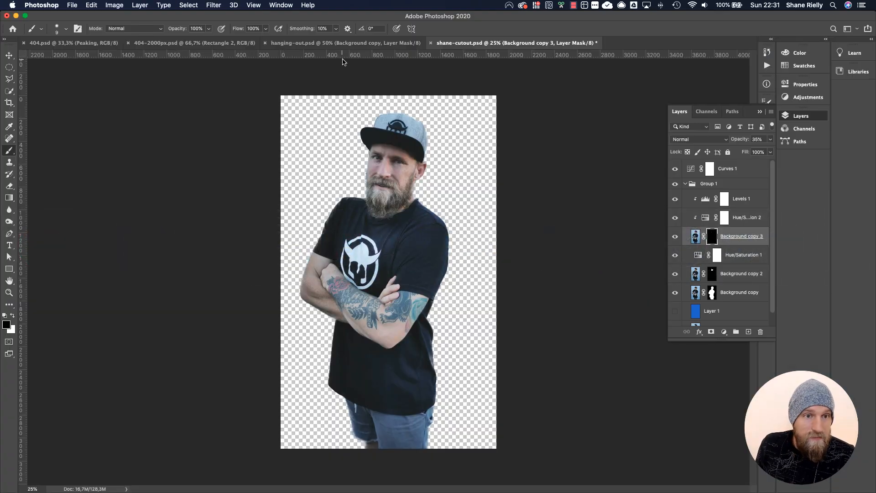
left_click(182, 47)
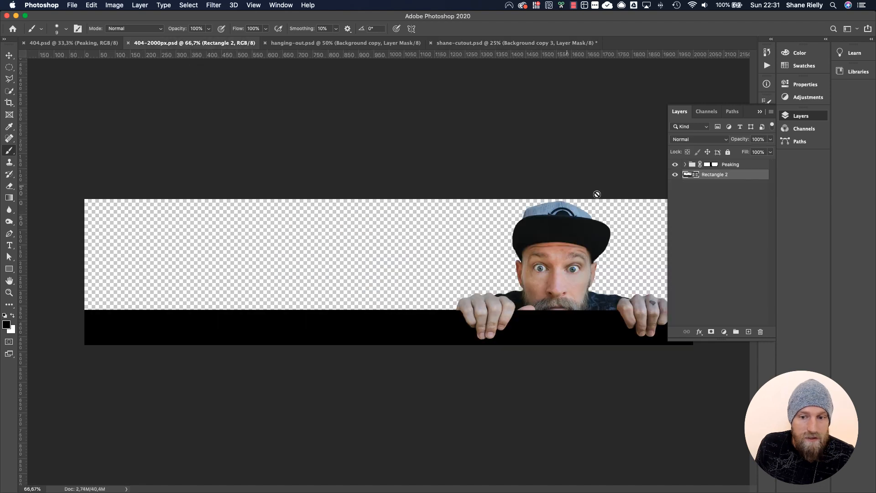
left_click(760, 112)
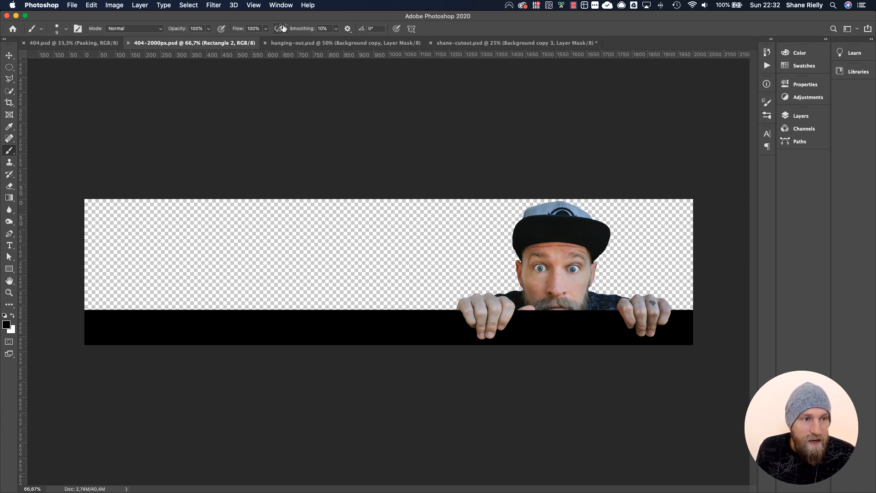
In 404.psd, expand the Peaking group and show Layer 0 to view the original photo.
left_click(112, 45)
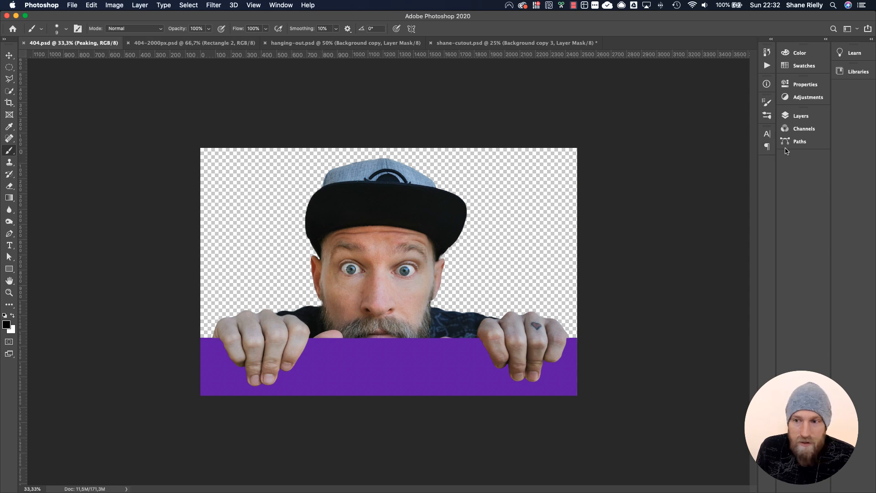
left_click(797, 118)
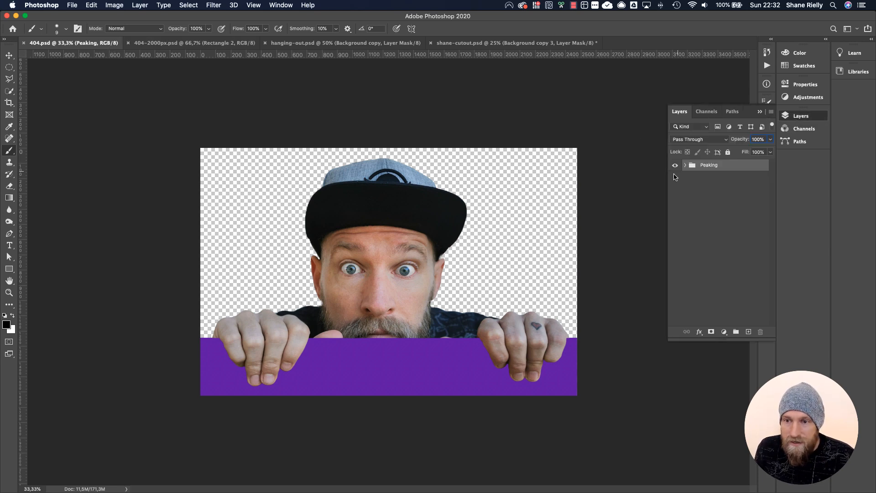
left_click(684, 165)
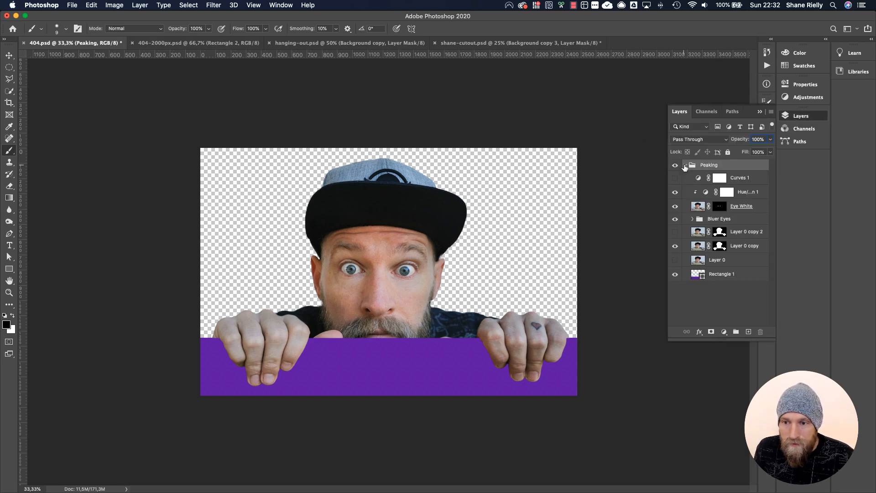
left_click(675, 261)
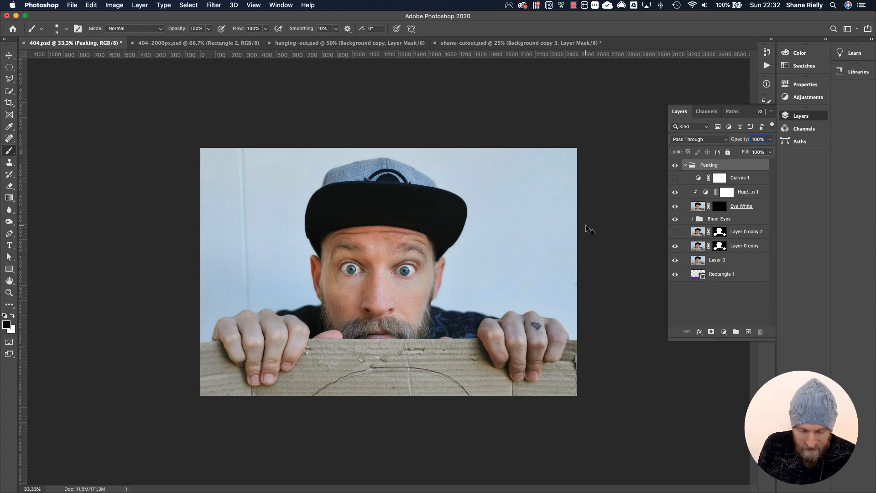
Try to extend the crop area downward, to both sides and upward to uncover the whole original photo.
key("c")
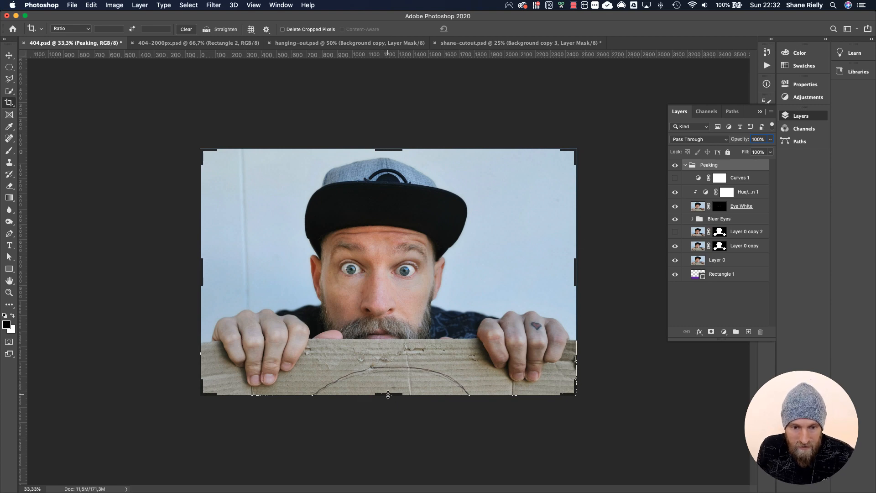
left_click_drag(389, 395, 392, 461)
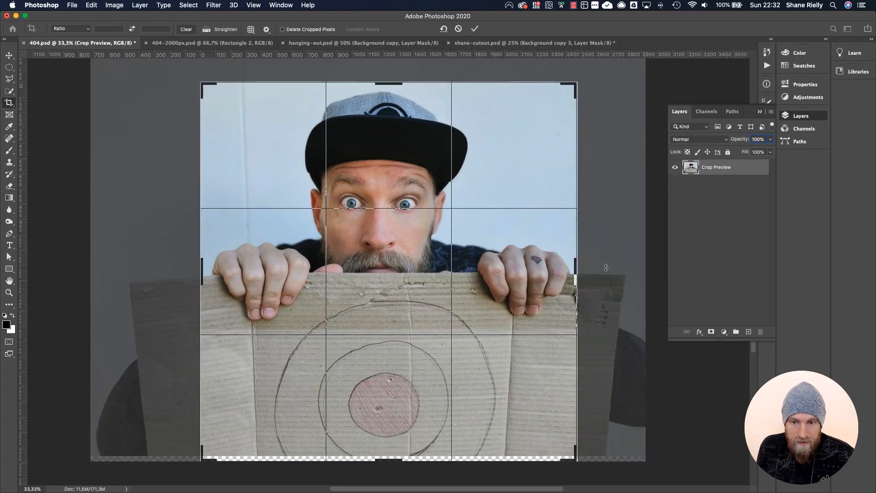
left_click_drag(584, 275, 613, 274)
left_click_drag(165, 272, 110, 275)
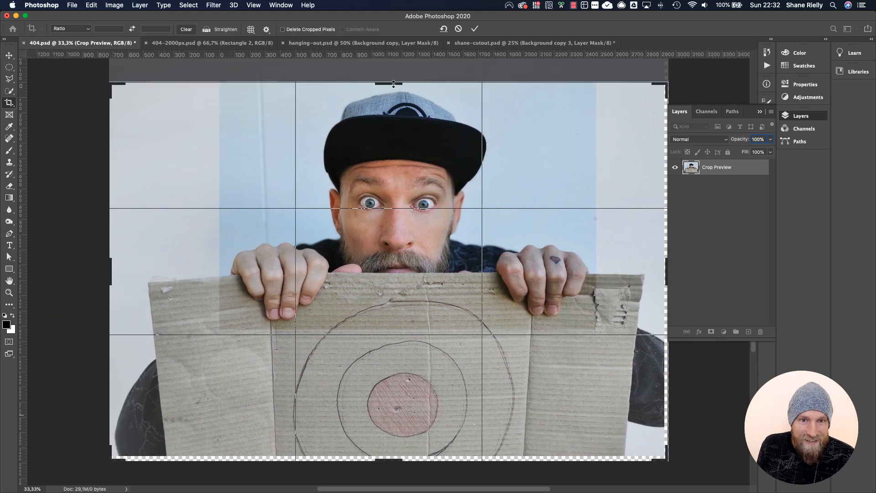
left_click_drag(386, 81, 386, 64)
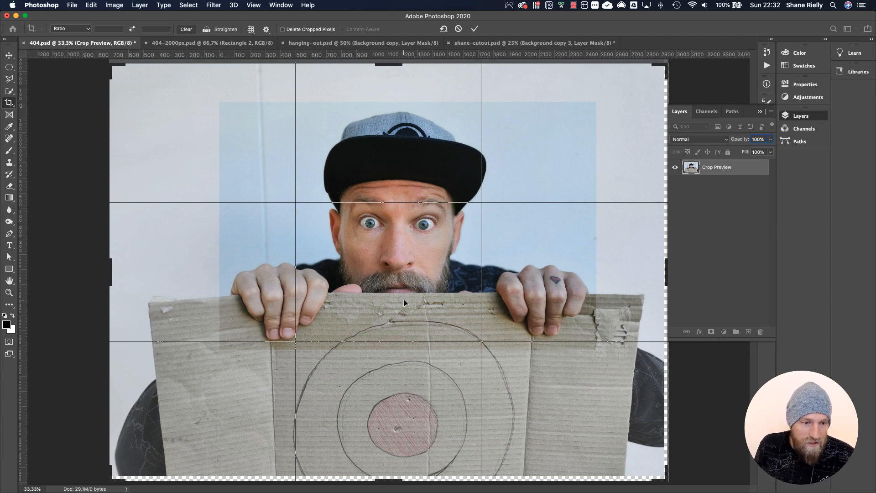
key("Escape")
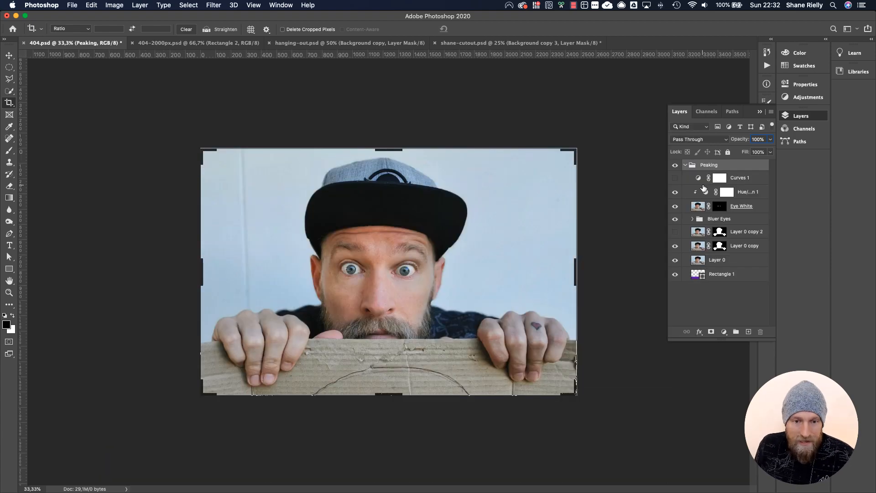
Hide Layer 0 and toggle the visibility of Rectangle 1 to compare the cutout with and without the coloured strip.
left_click(676, 260)
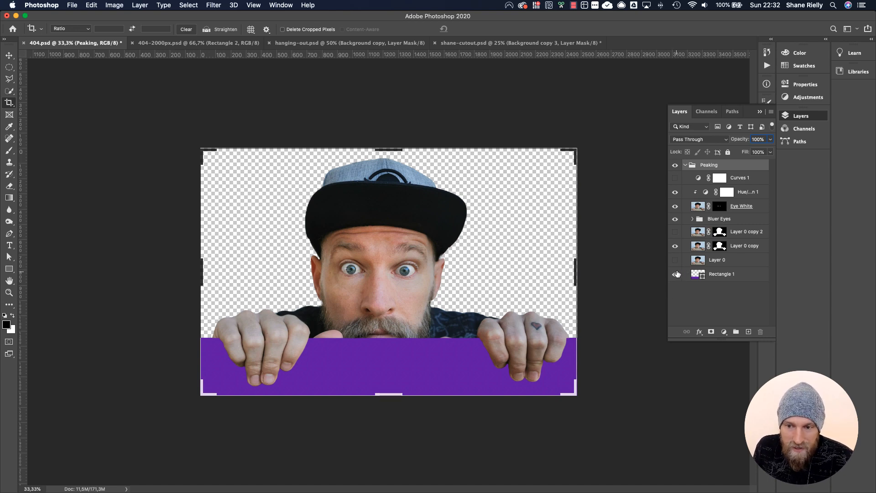
left_click(675, 273)
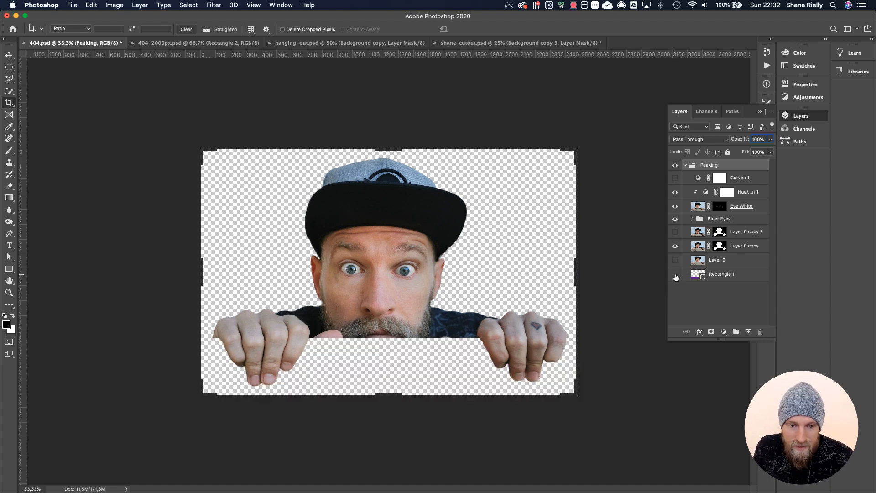
left_click(676, 274)
left_click(675, 275)
left_click(676, 274)
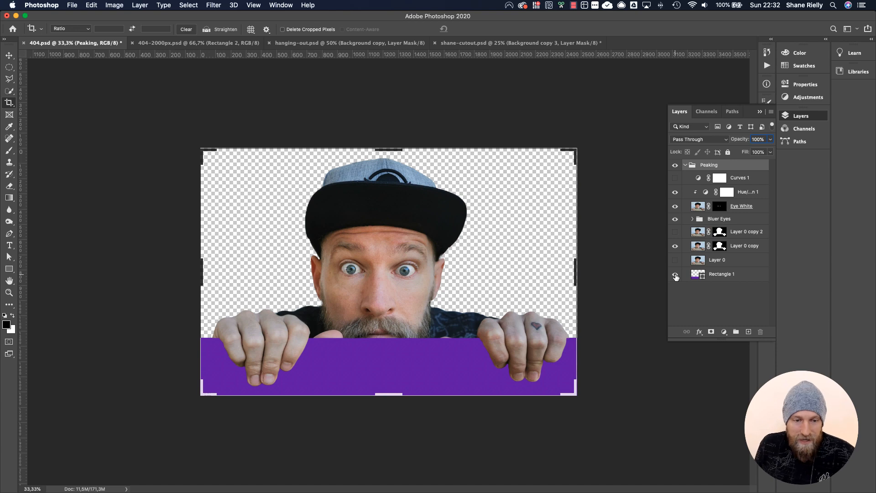
Review the 404-2000px.psd banner again without the layer list and switch back to Chrome.
left_click(185, 44)
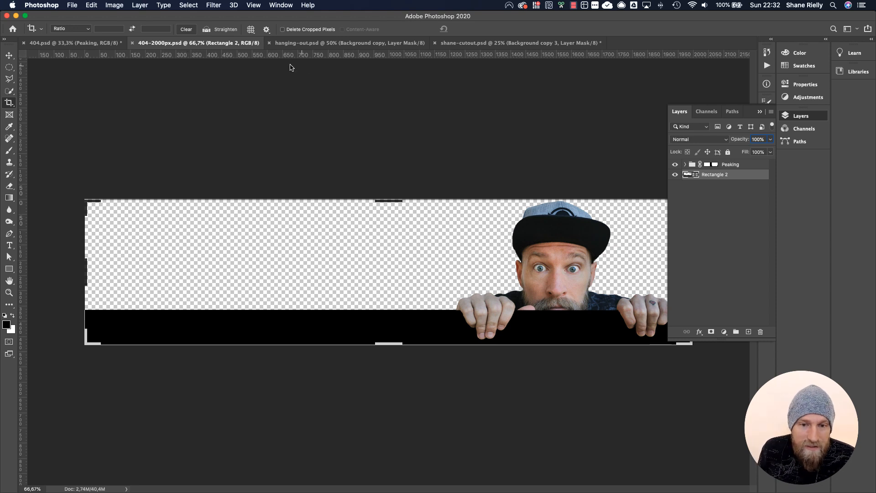
left_click(760, 111)
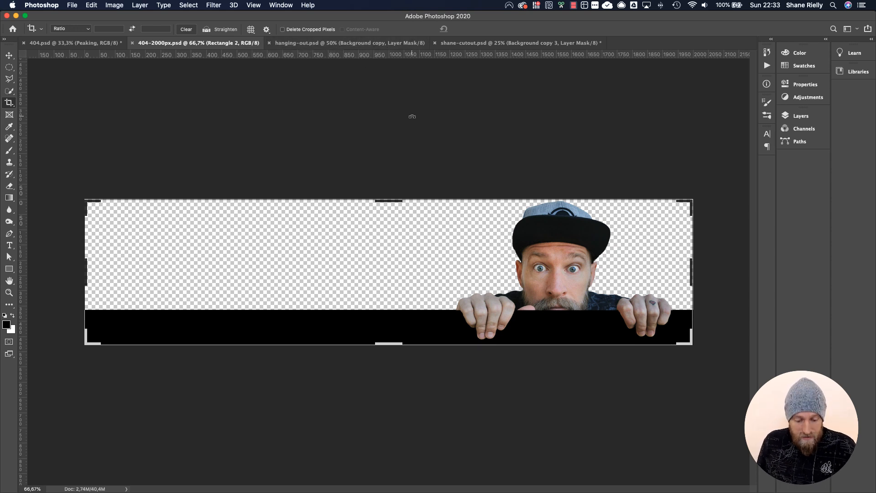
key("super+Tab")
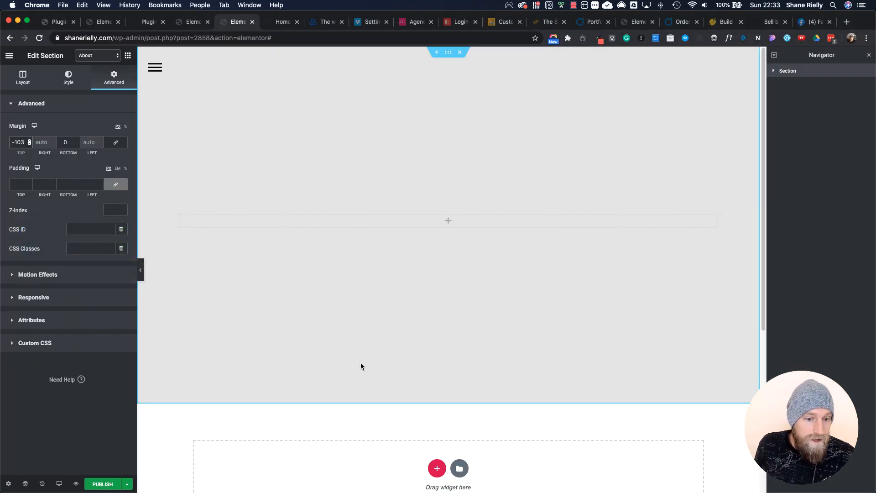
Add an empty single-column section directly below the grey section.
left_click(439, 467)
scroll(388, 442, "down", 3)
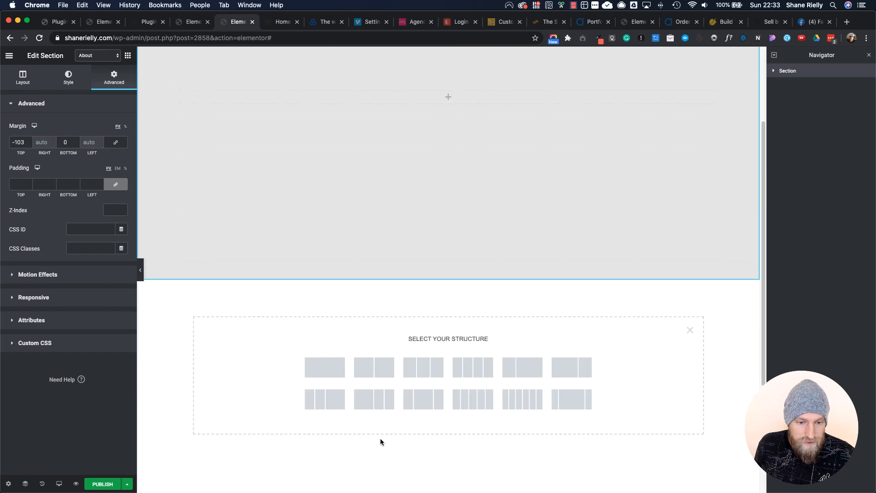
left_click(323, 369)
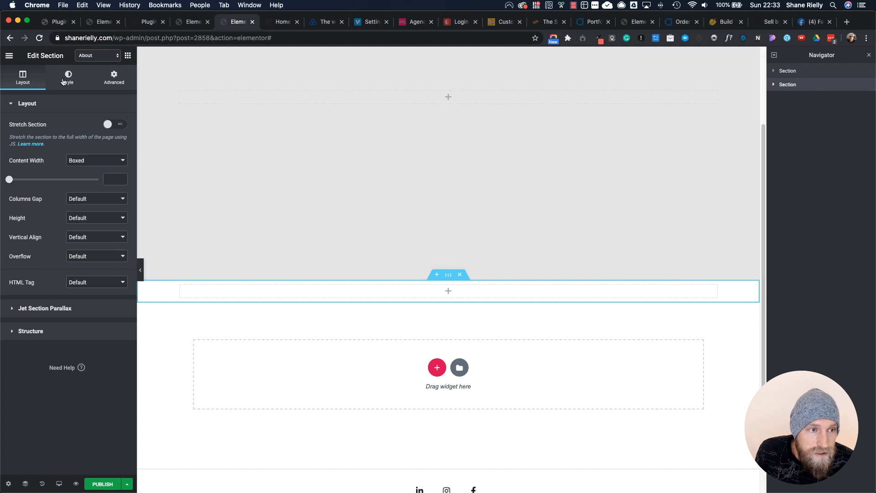
Give the new section a classic background filled with the saved red colour.
left_click(64, 80)
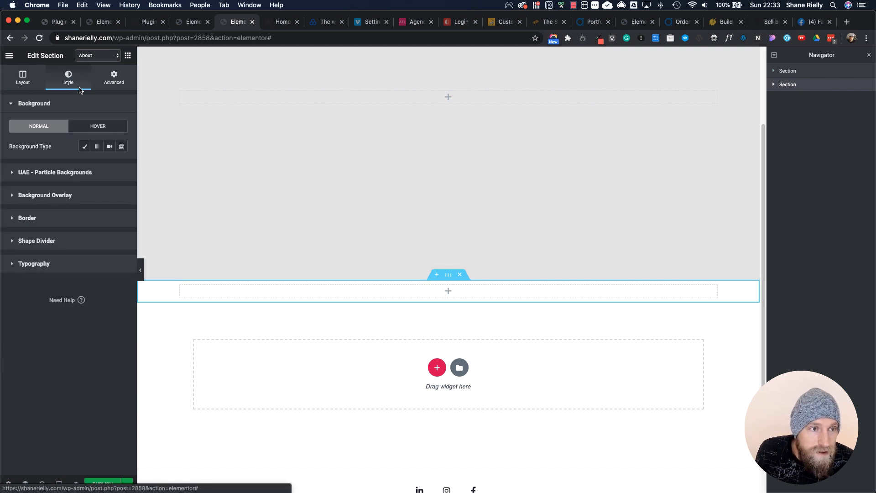
left_click(85, 148)
left_click(109, 165)
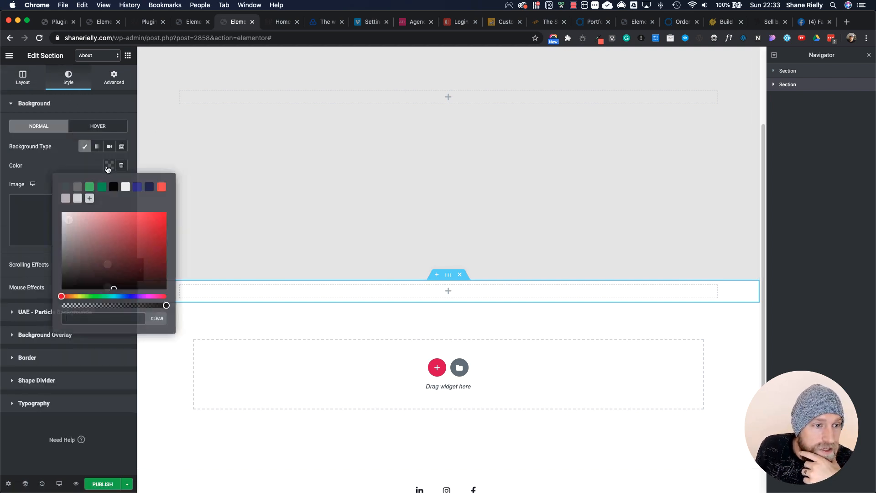
left_click(162, 187)
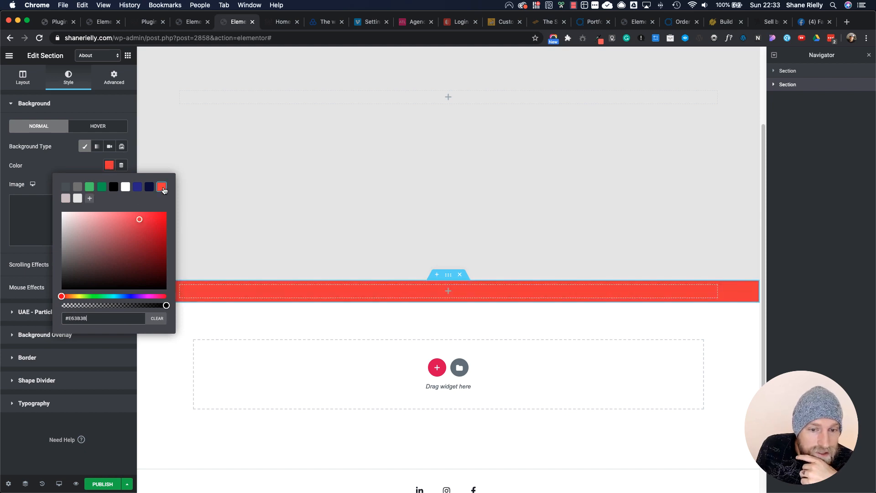
Adjust the section's background to the lighter orange-red #EF5D52 and copy its hex code.
double_click(83, 316)
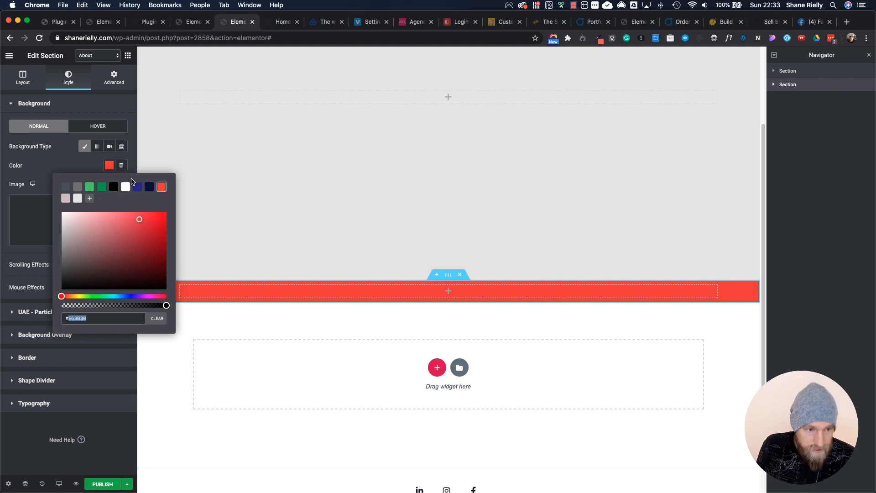
left_click_drag(140, 219, 130, 217)
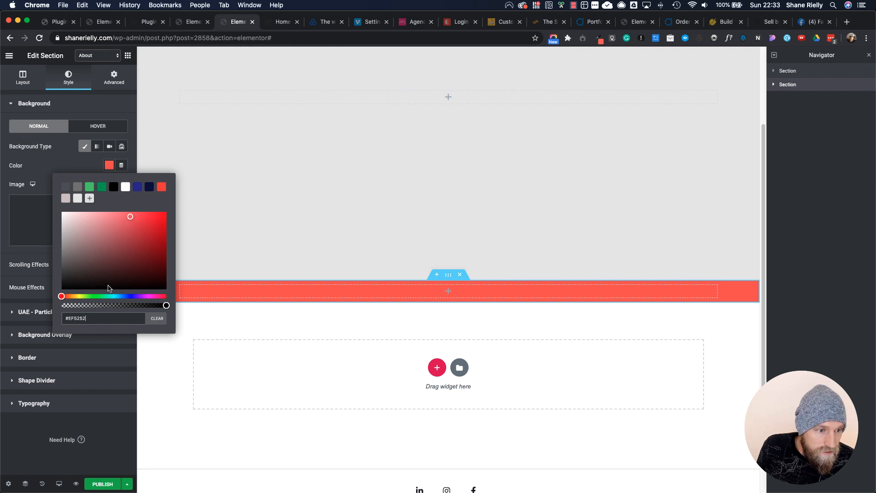
left_click_drag(61, 296, 63, 296)
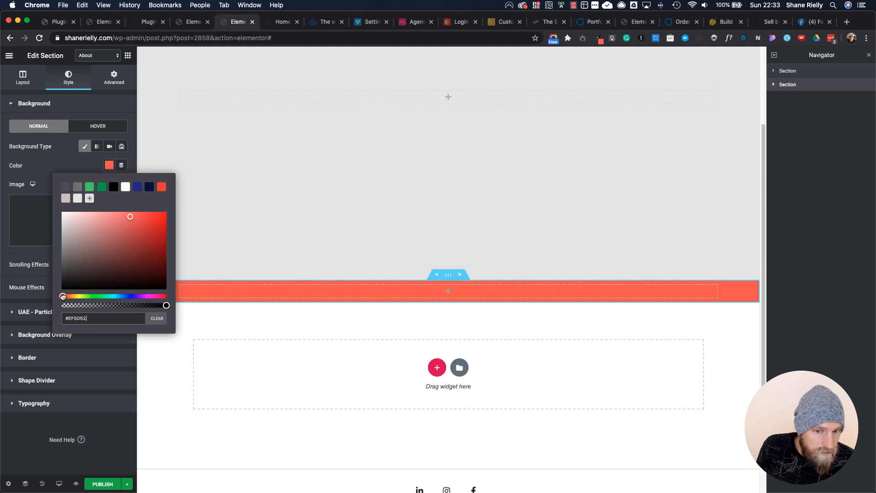
double_click(78, 318)
key("super+c")
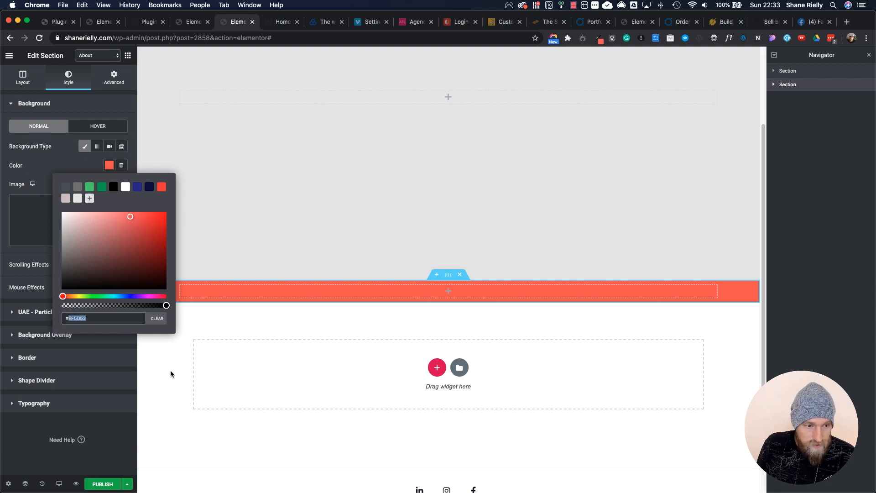
left_click(171, 371)
left_click(104, 460)
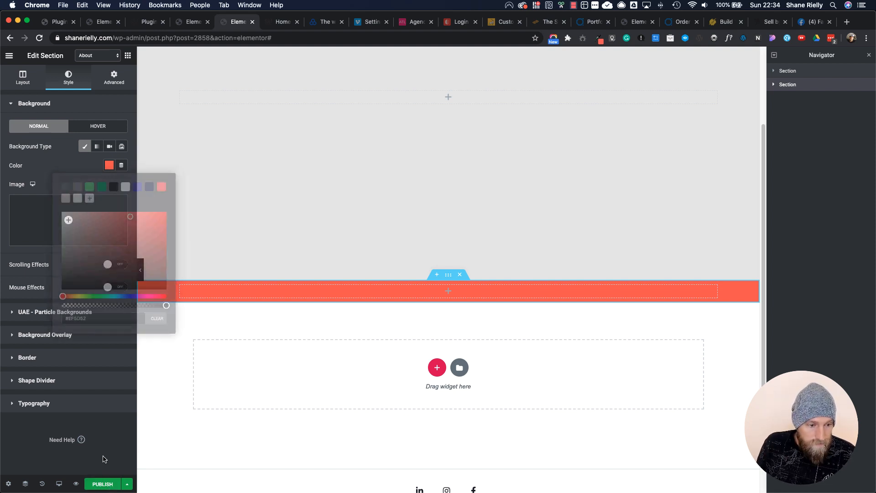
Switch to Photoshop and recolour the Rectangle 2 bar of the 404-2000px.psd banner to EF5D52.
key("super+Tab")
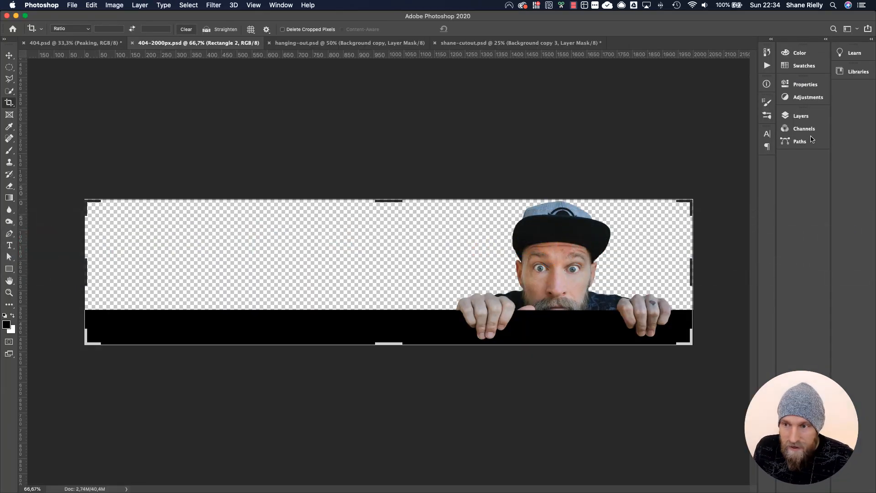
left_click(798, 116)
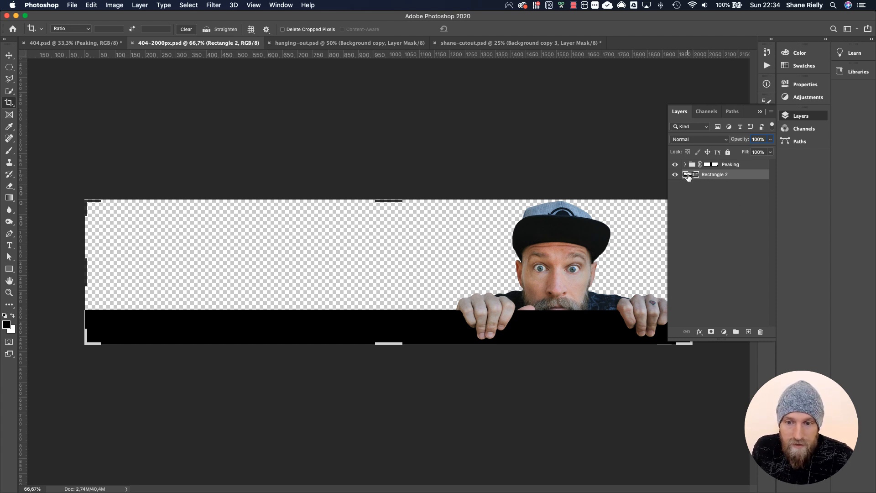
key("i")
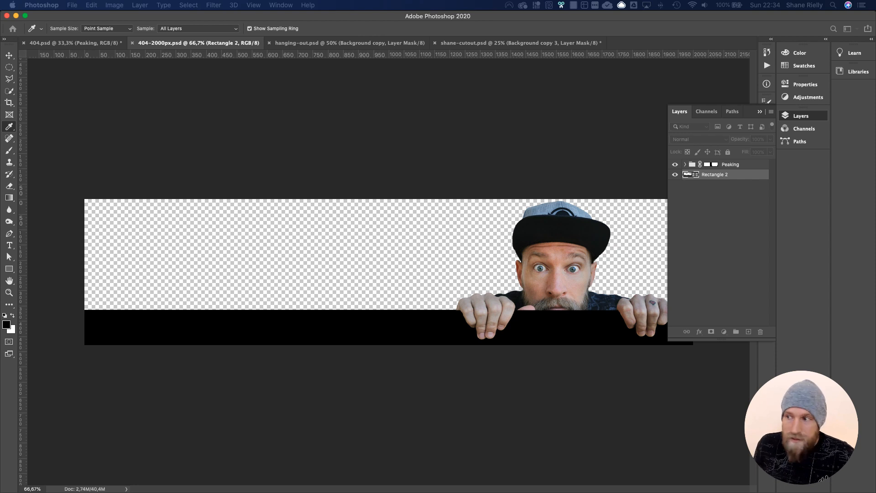
left_click_drag(875, 131, 364, 121)
key("super+v")
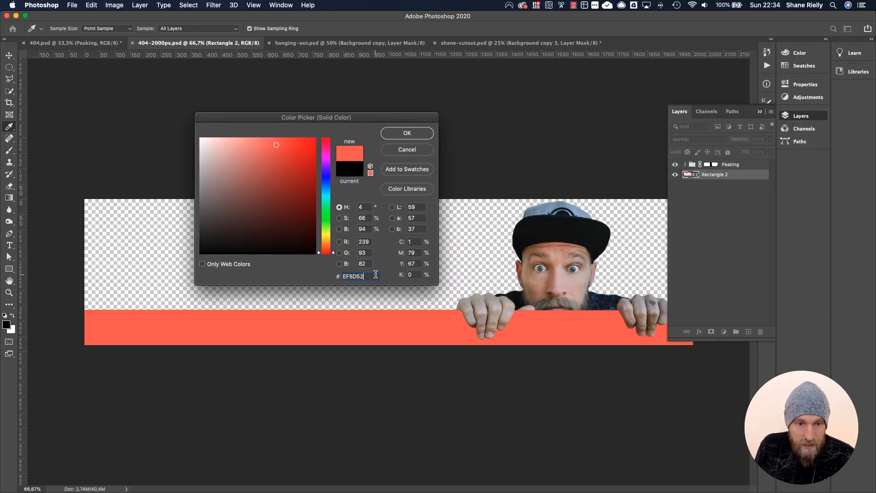
left_click(408, 133)
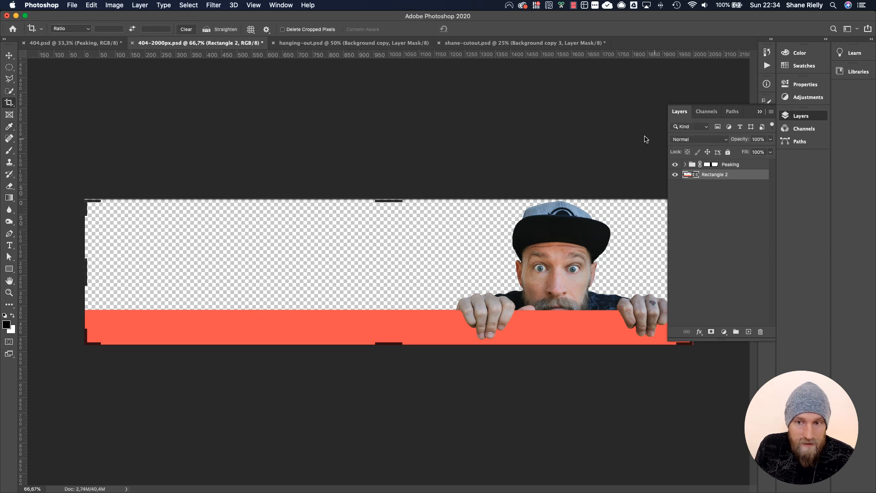
left_click(760, 112)
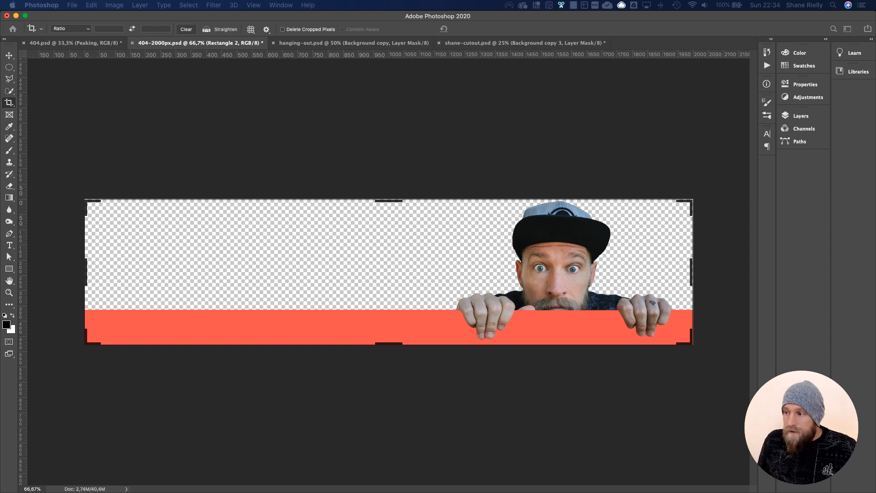
Save the recoloured 404-2000px.psd banner and switch back to Chrome.
key("super+s")
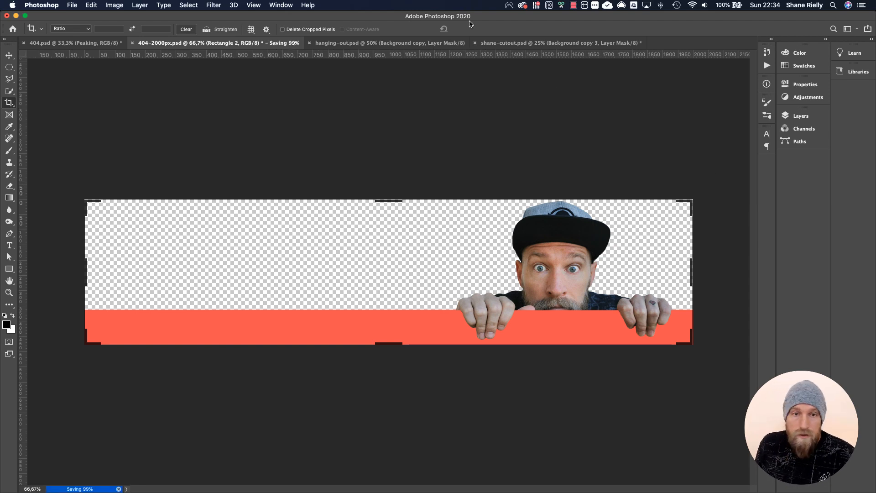
key("super+Tab")
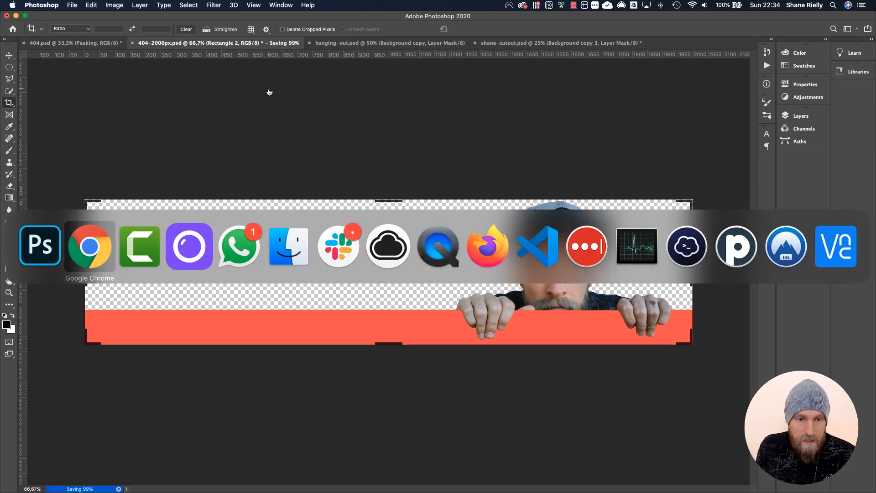
left_click(90, 246)
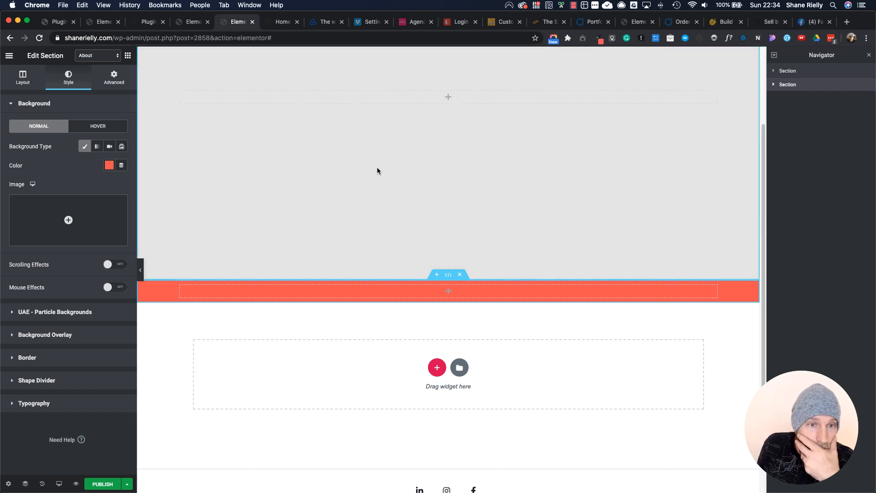
Rename the tall grey section in the page structure as Hero Section.
left_click(793, 75)
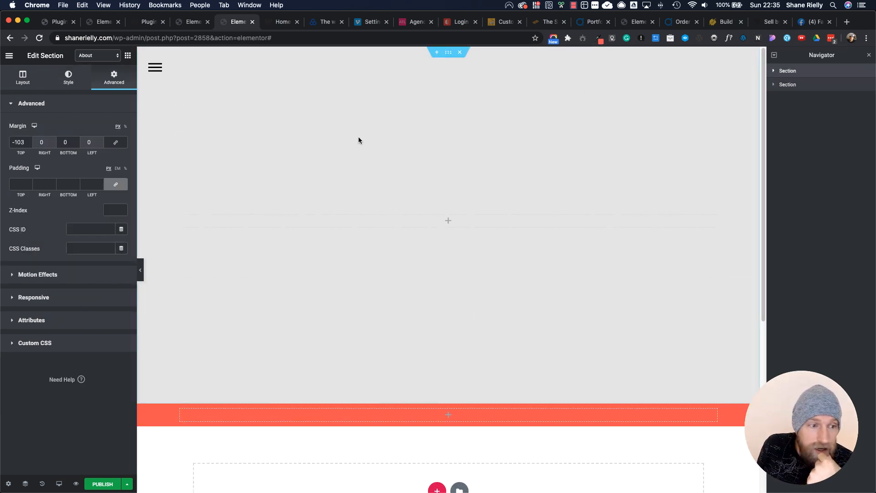
double_click(791, 73)
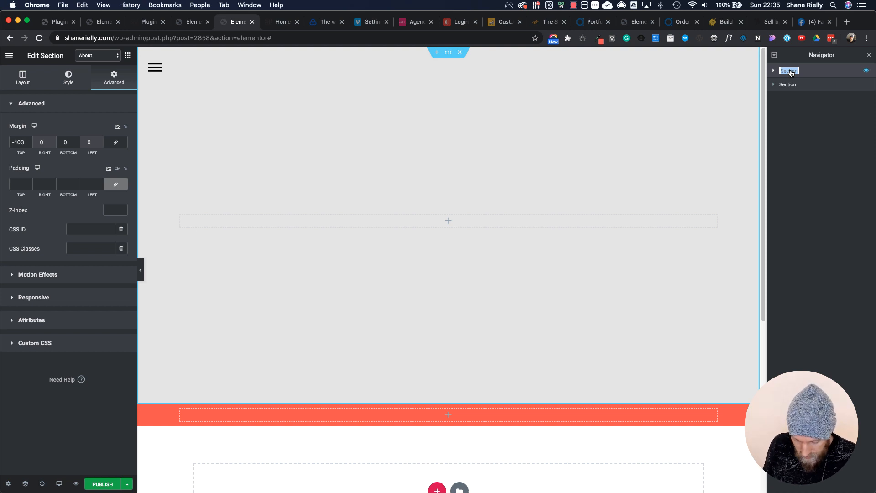
type("Hero")
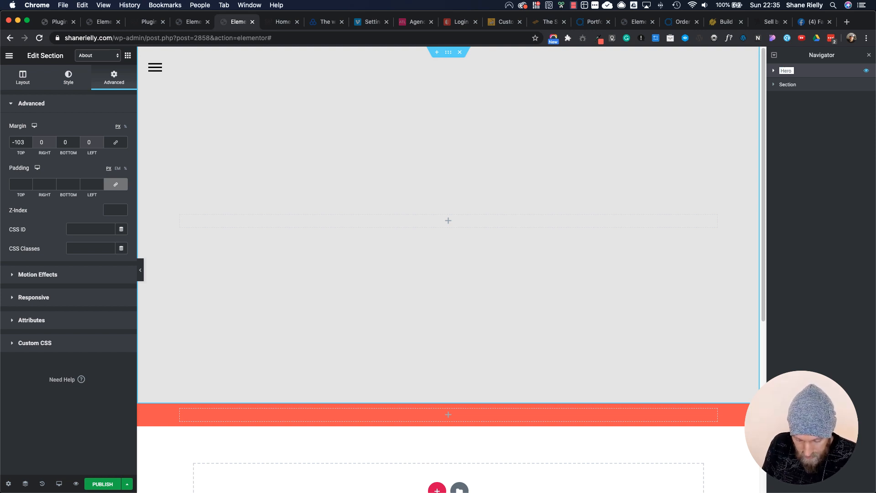
type(" Se")
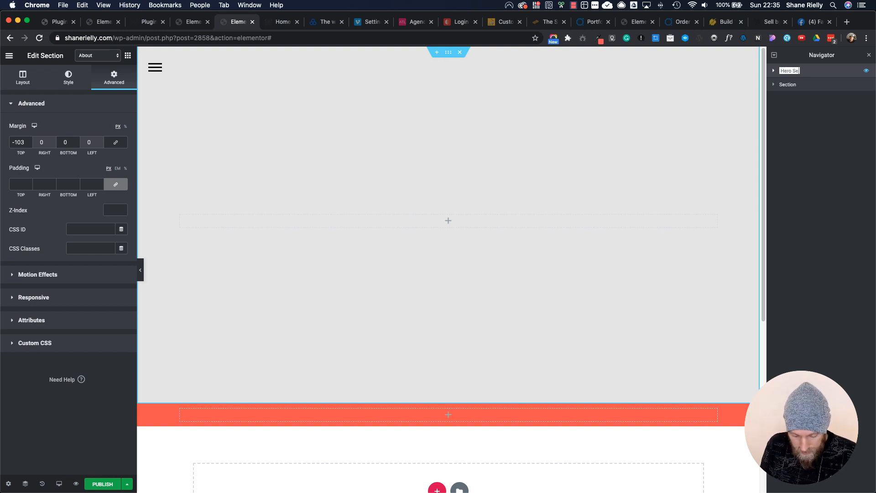
type("ction")
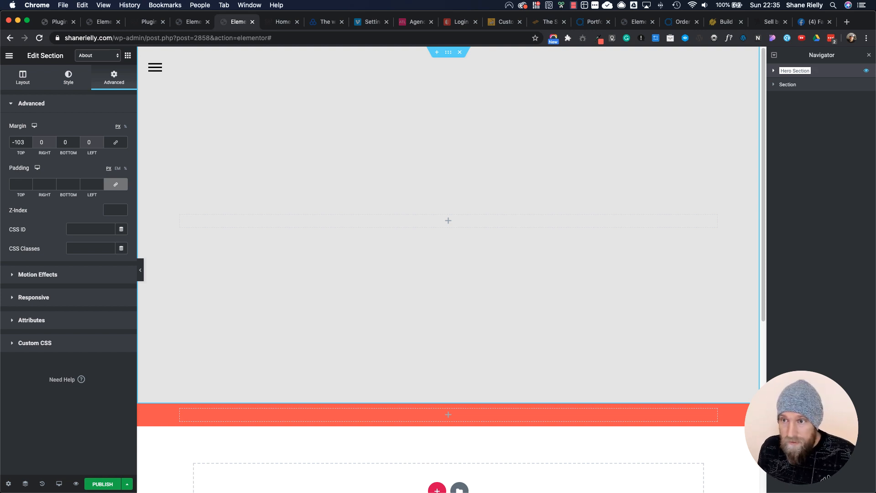
key("Return")
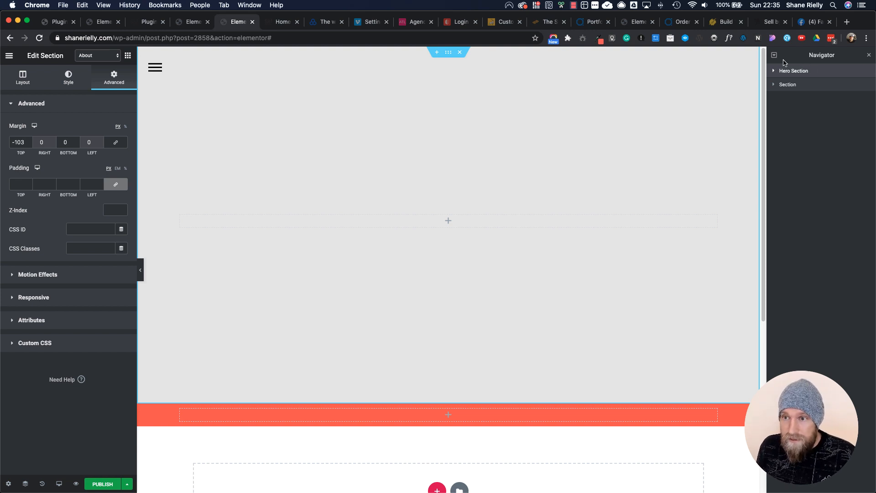
Rename the orange-red section in the page structure as Section 2.
double_click(788, 86)
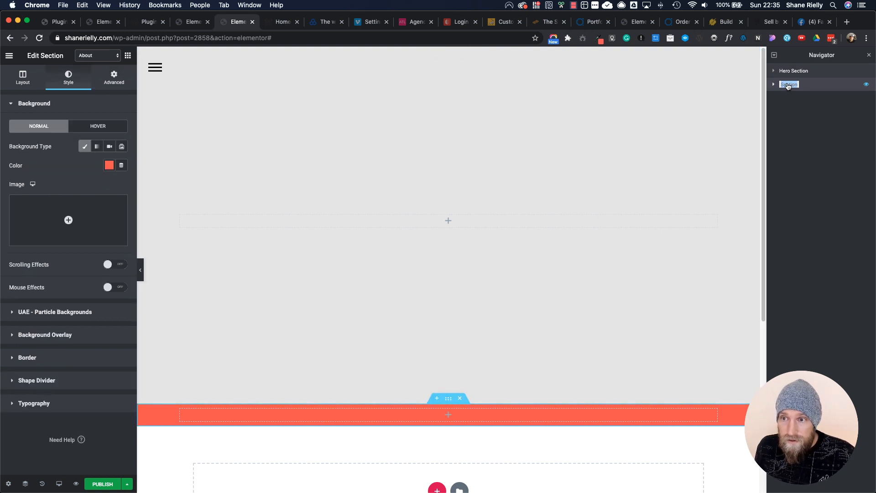
key("Right")
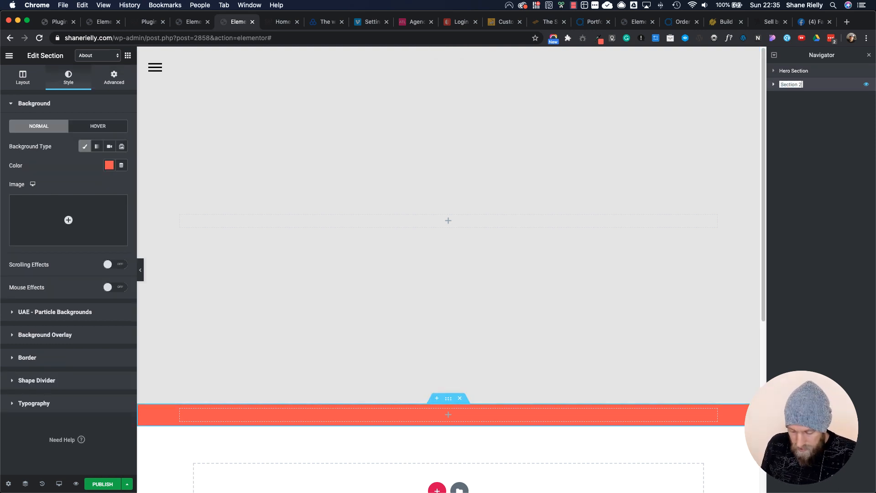
key("Return")
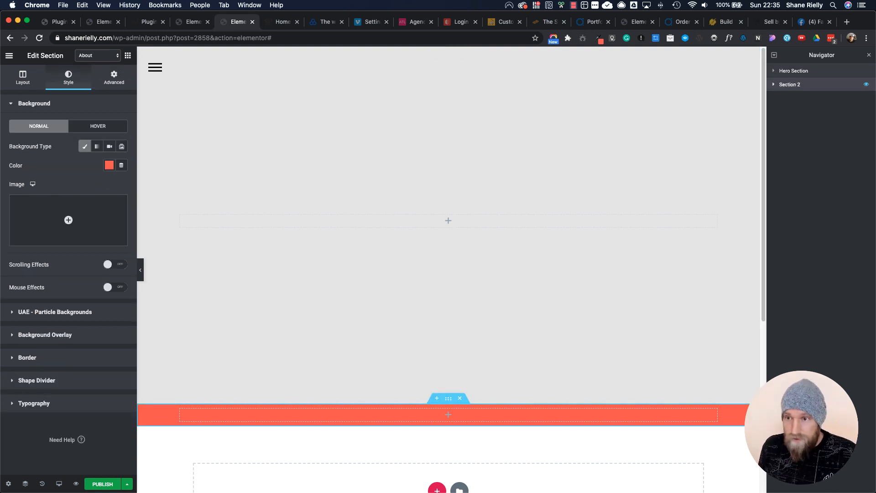
Upload 404-peaking-2.png from the Processed folder and insert it as the Hero Section's background image.
left_click(807, 72)
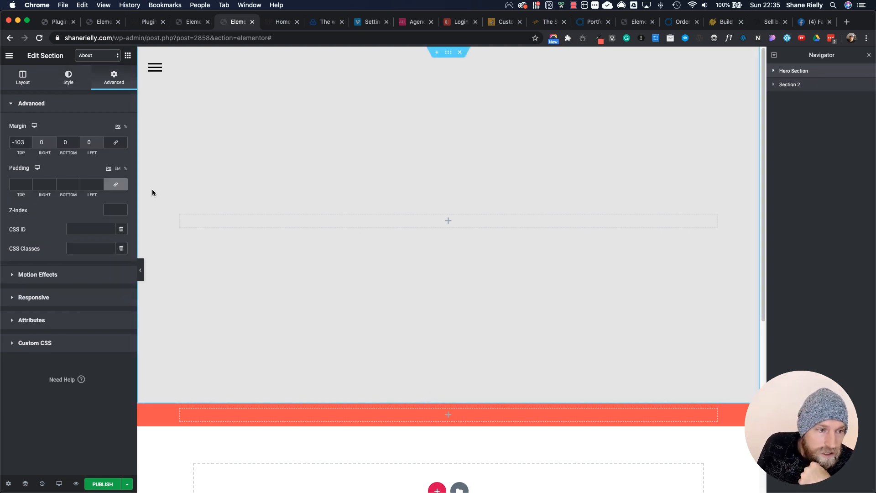
left_click(72, 86)
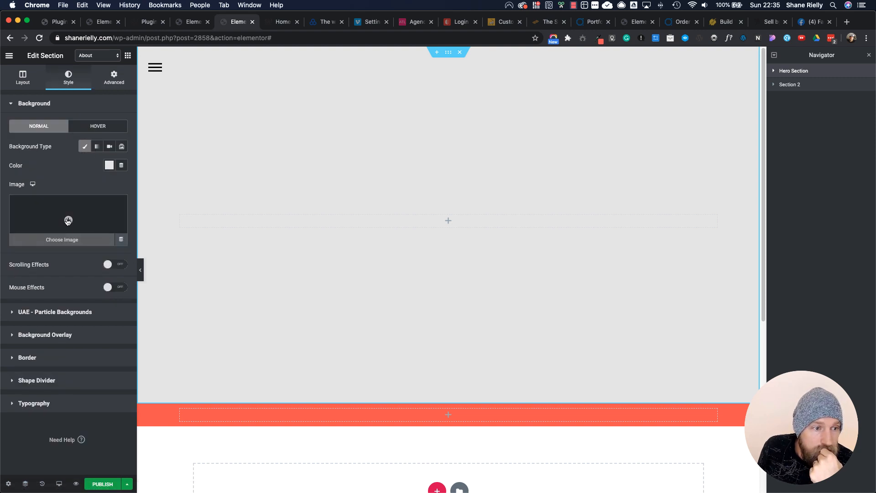
left_click(68, 221)
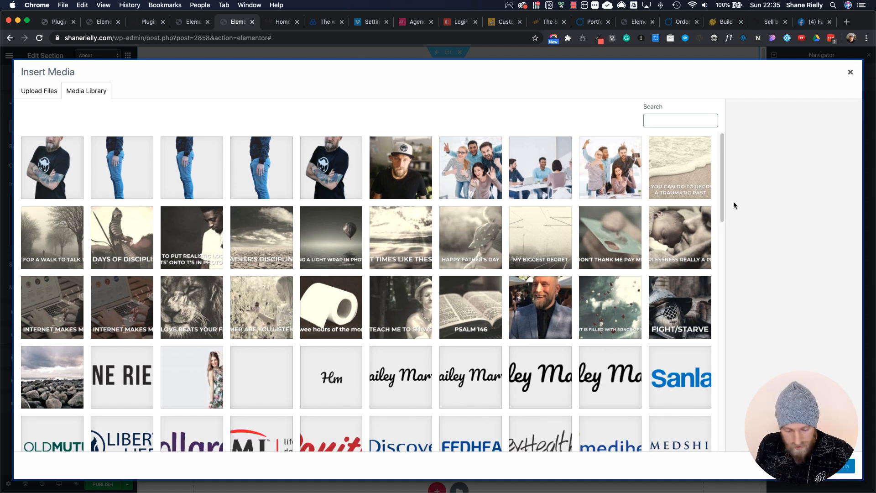
left_click(43, 94)
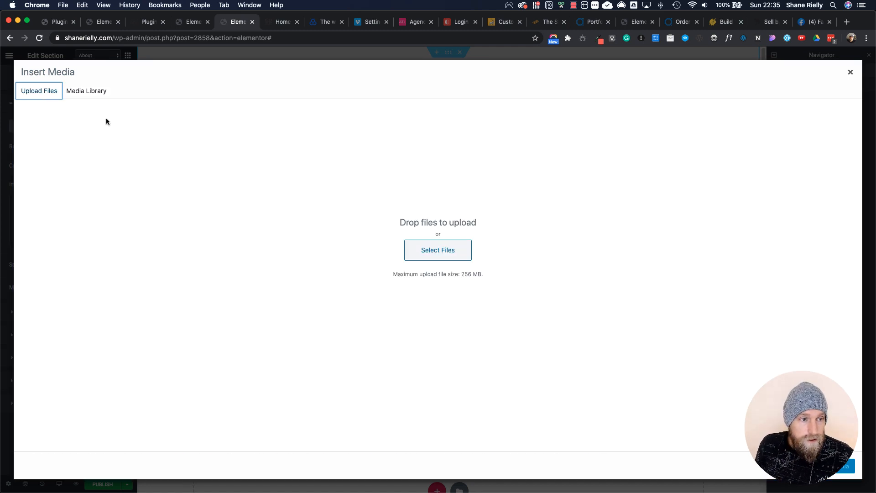
left_click(434, 249)
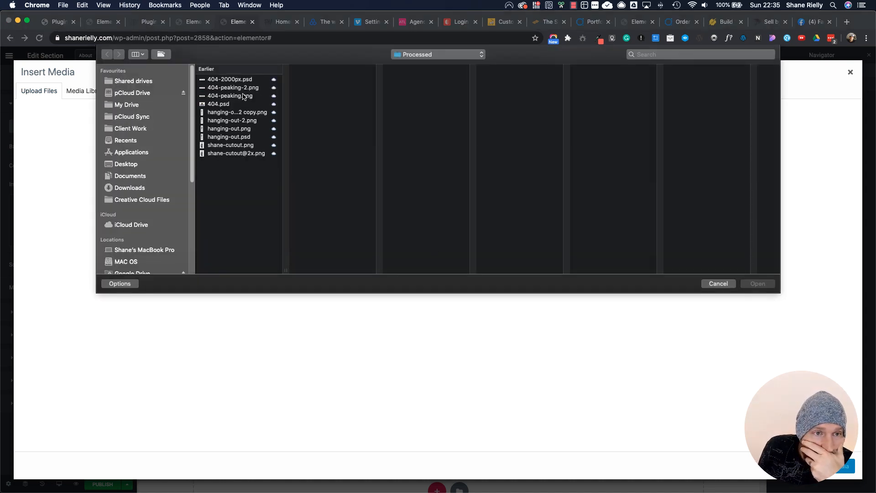
left_click(245, 89)
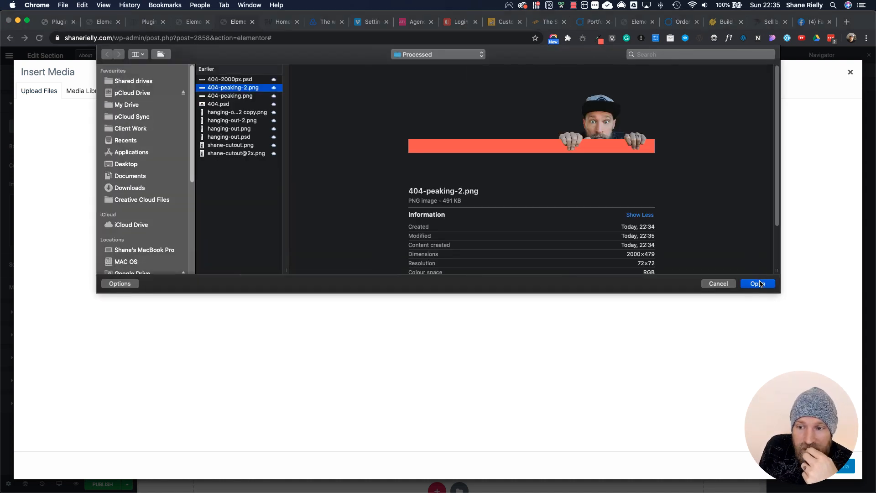
left_click(760, 282)
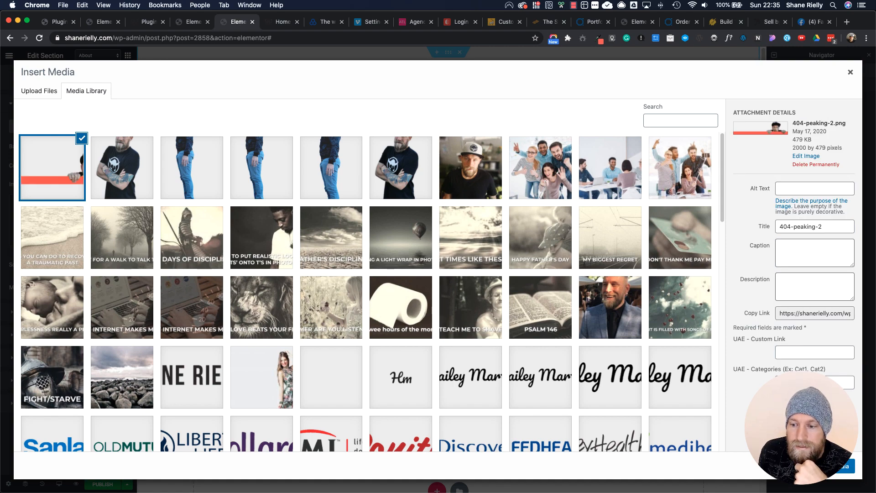
left_click(842, 466)
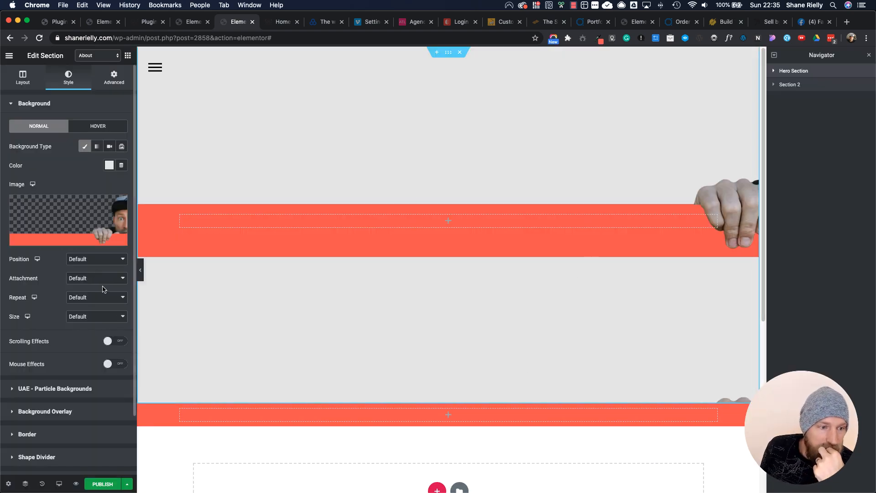
Position the Hero Section's background image at Bottom Center and set its repeat to No-repeat.
left_click(93, 259)
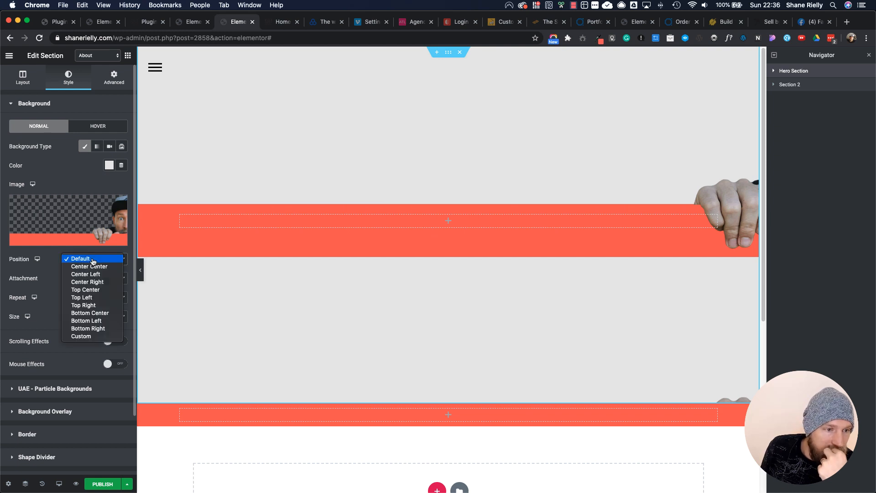
left_click(93, 313)
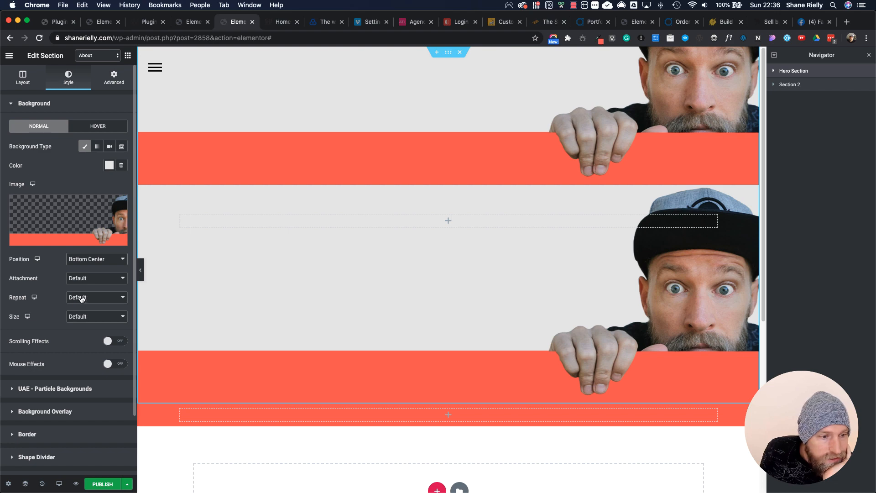
left_click(78, 297)
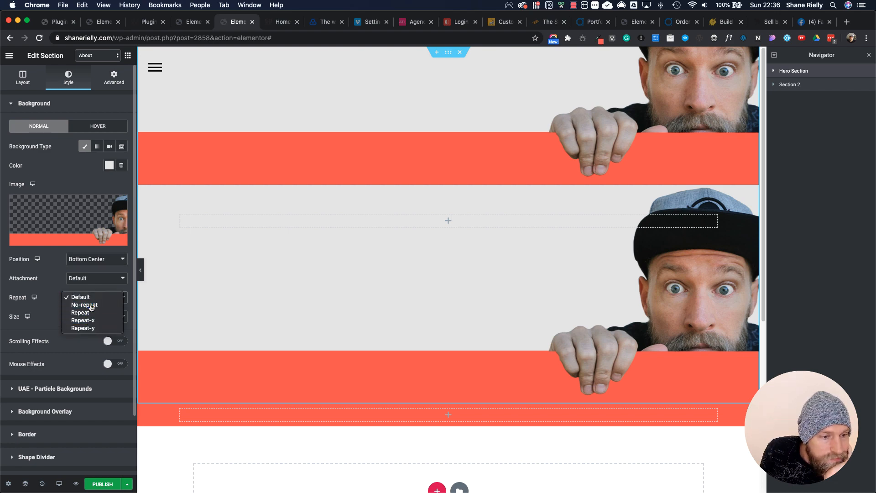
left_click(91, 305)
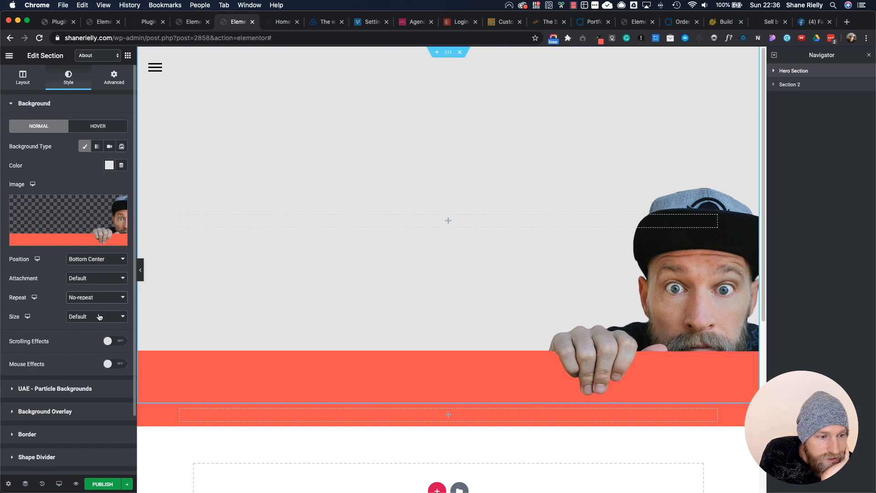
Try the Cover size for the background image, set it to Contain, and preview the page without the editing panels.
left_click(99, 318)
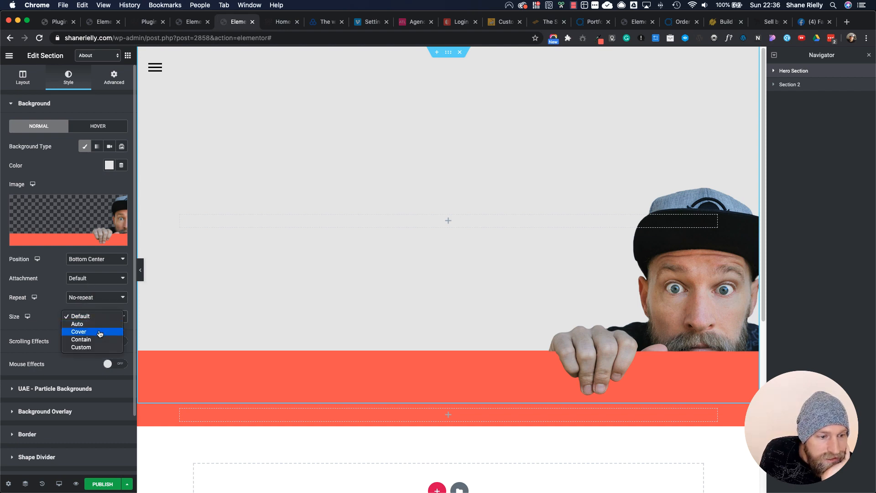
left_click(99, 332)
left_click(100, 319)
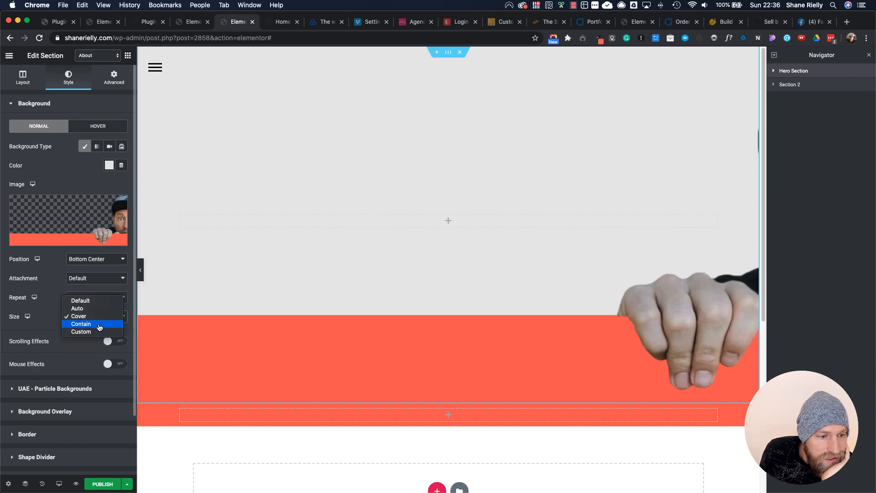
left_click(99, 324)
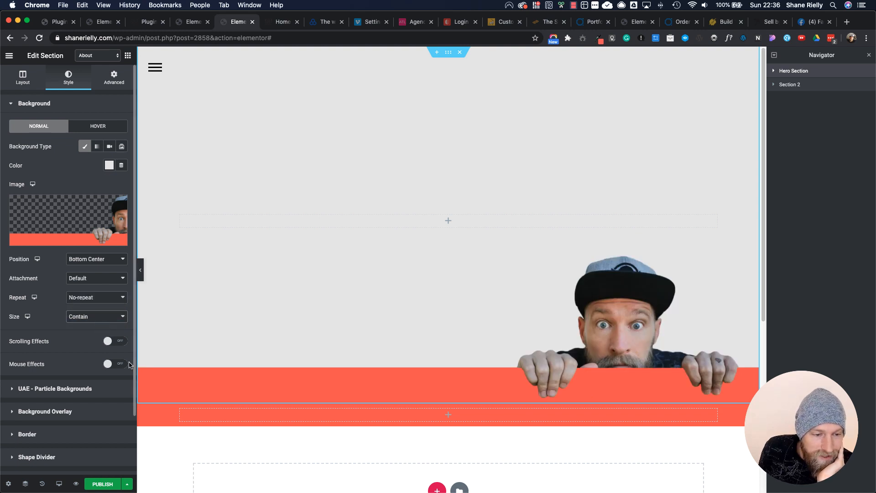
left_click(141, 273)
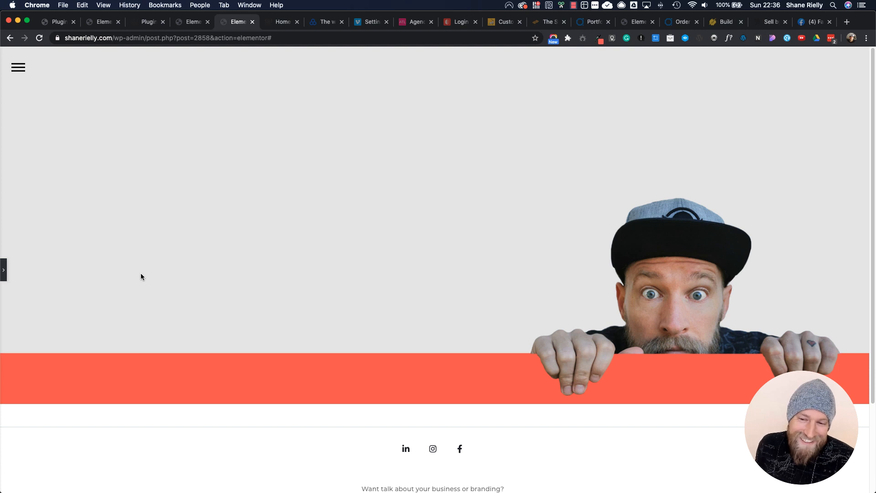
left_click(4, 271)
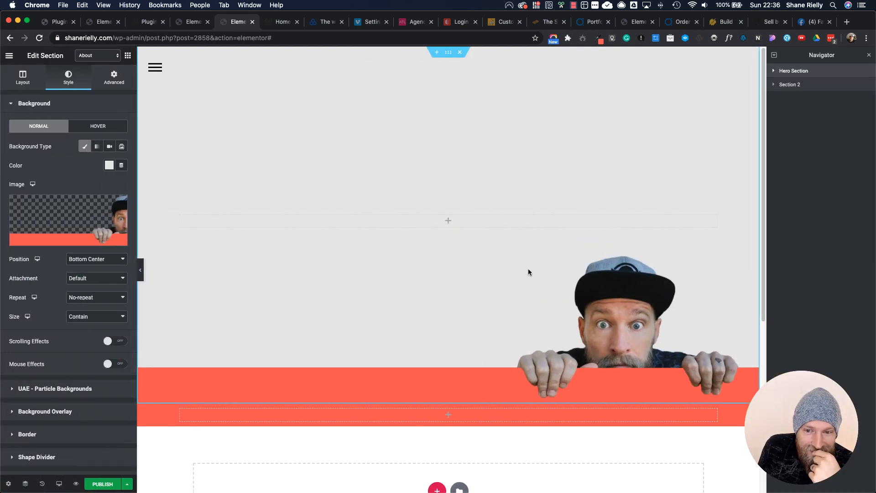
Add a Heading widget to the Hero Section's empty column and place the text cursor in it.
left_click(129, 56)
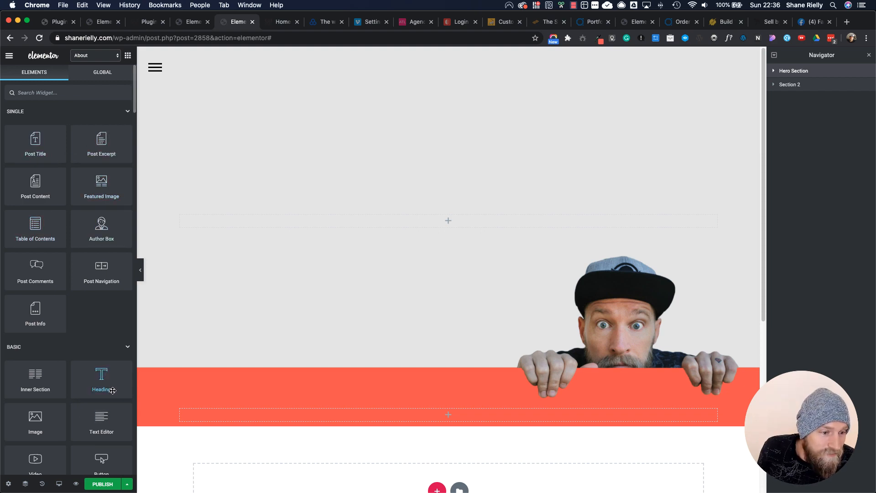
left_click_drag(111, 386, 308, 219)
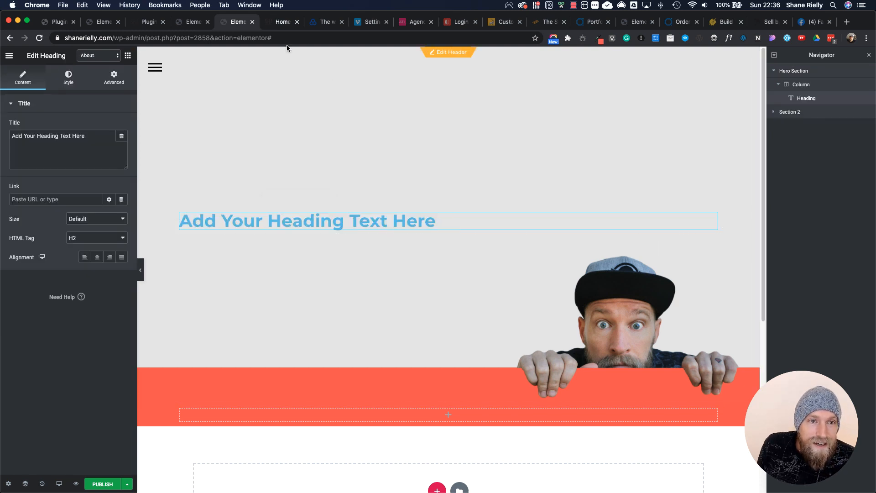
double_click(399, 221)
left_click(387, 221)
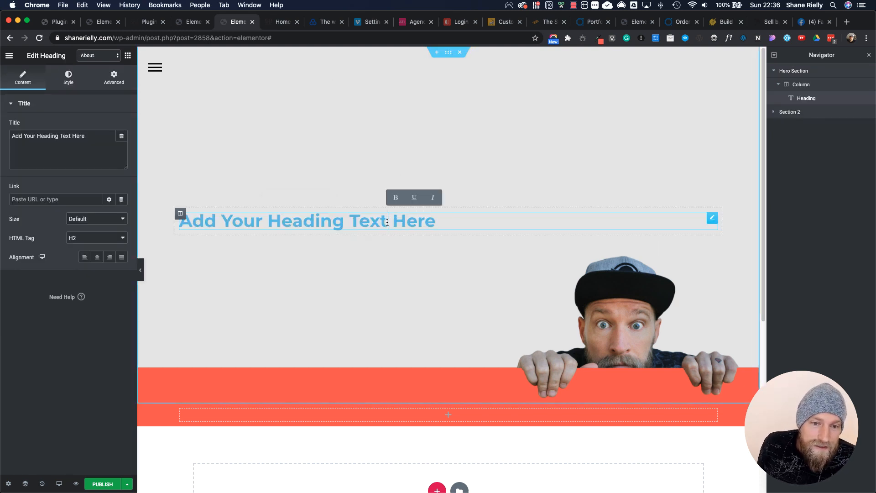
Copy the "Keen to hang out?" heading from the Contact page editor and paste its style onto the 404 template's heading.
left_click(190, 23)
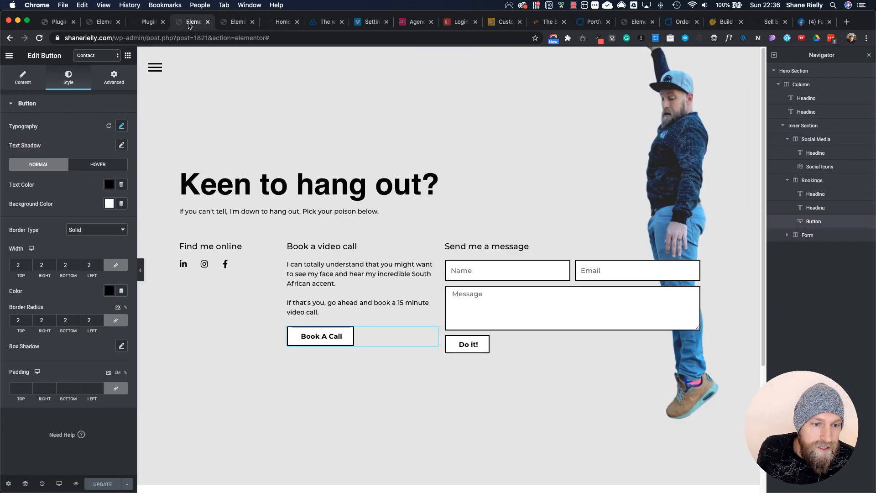
left_click(337, 185)
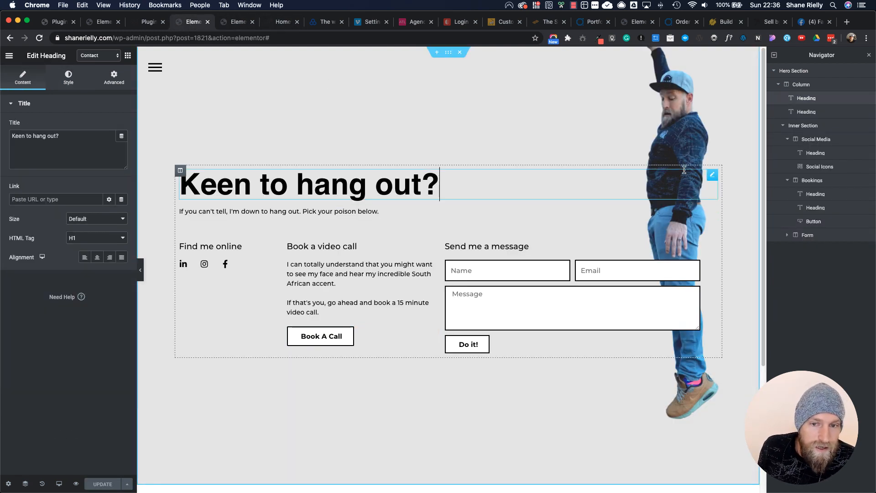
right_click(709, 179)
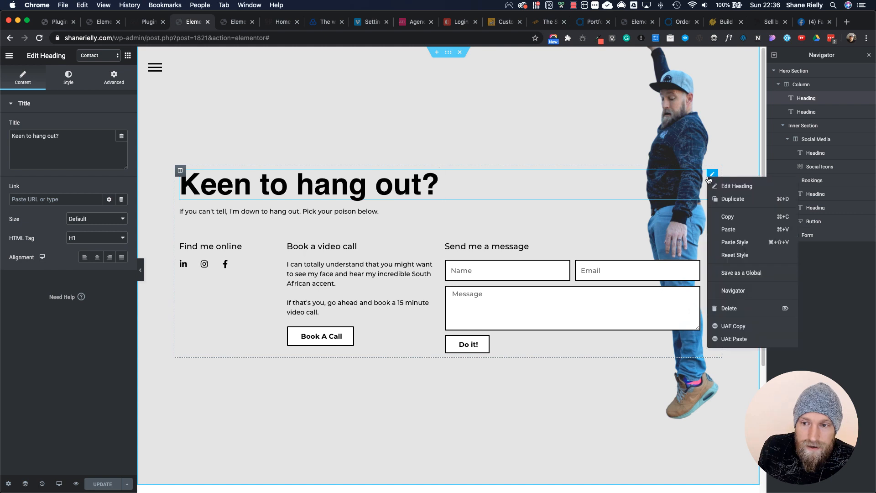
left_click(727, 217)
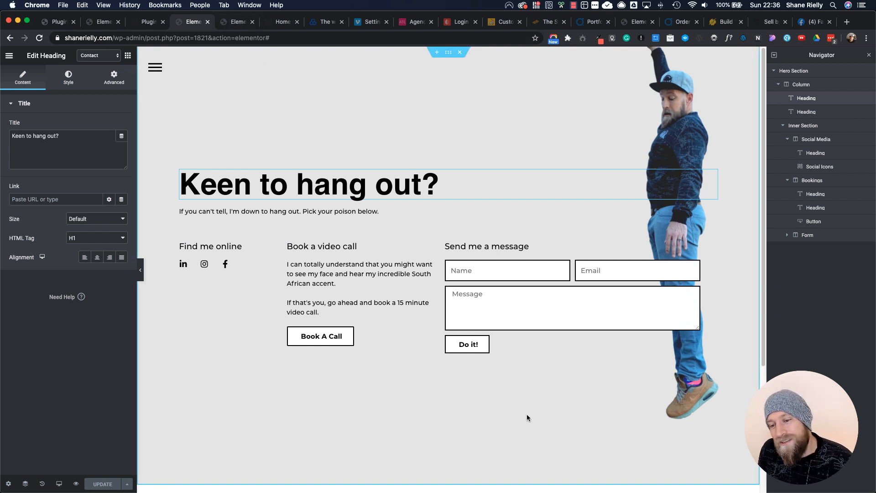
left_click(236, 22)
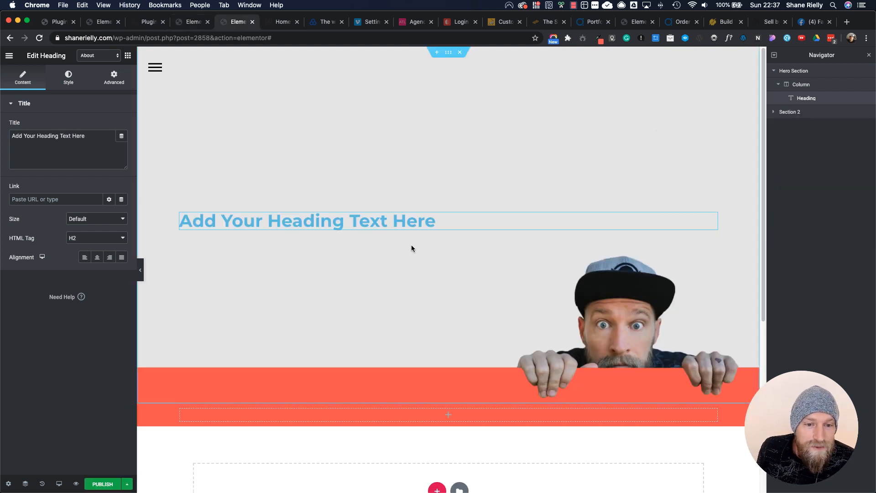
right_click(713, 219)
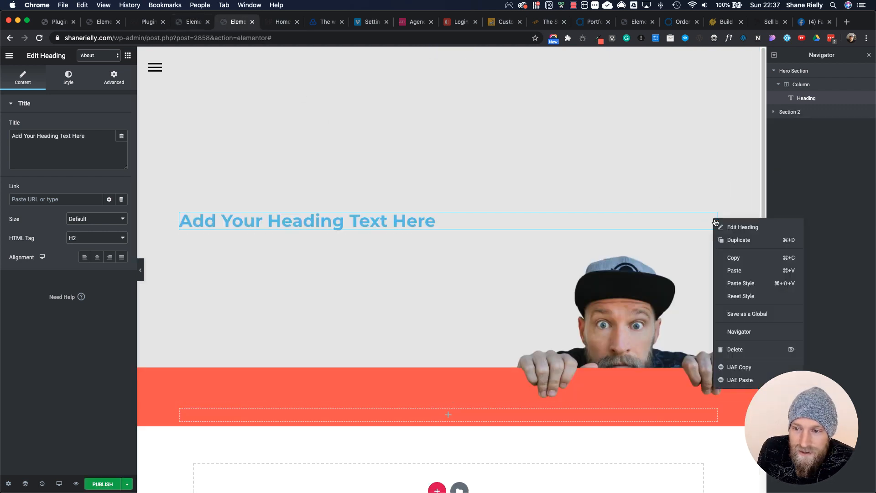
left_click(741, 284)
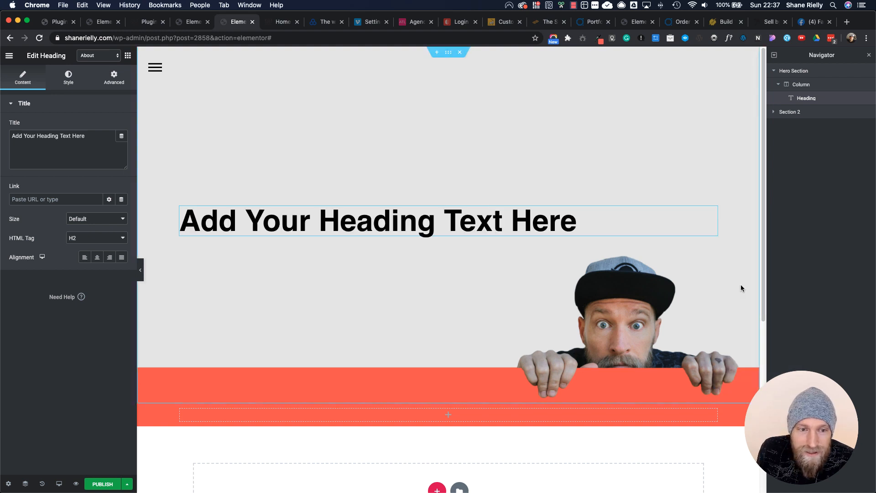
Replace the Hero Section heading's placeholder text with "You seem lost.".
triple_click(503, 222)
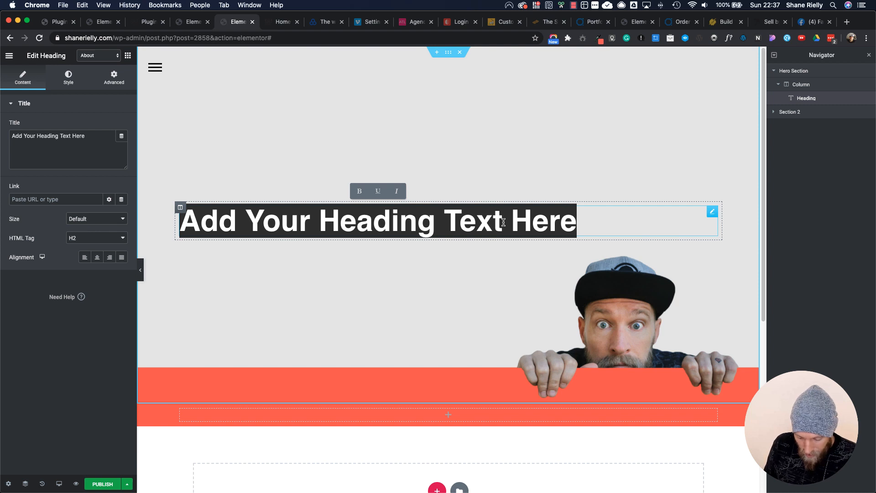
type("You")
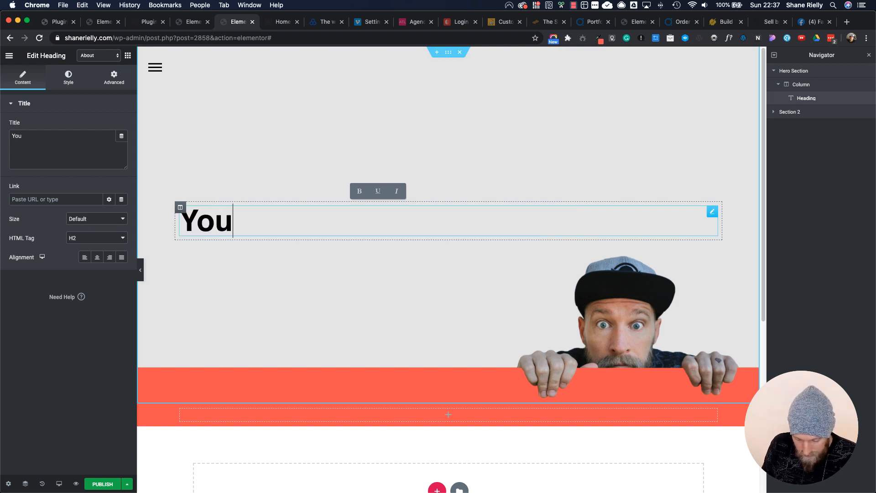
type(" seem lost")
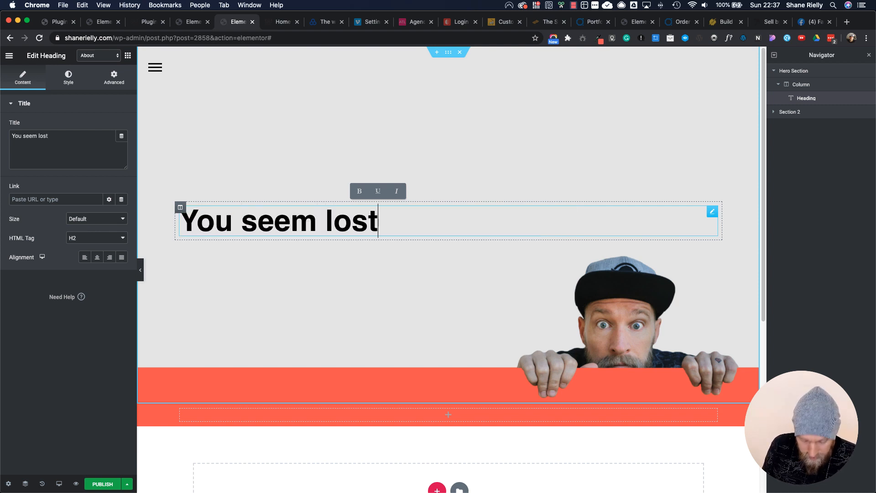
type(".")
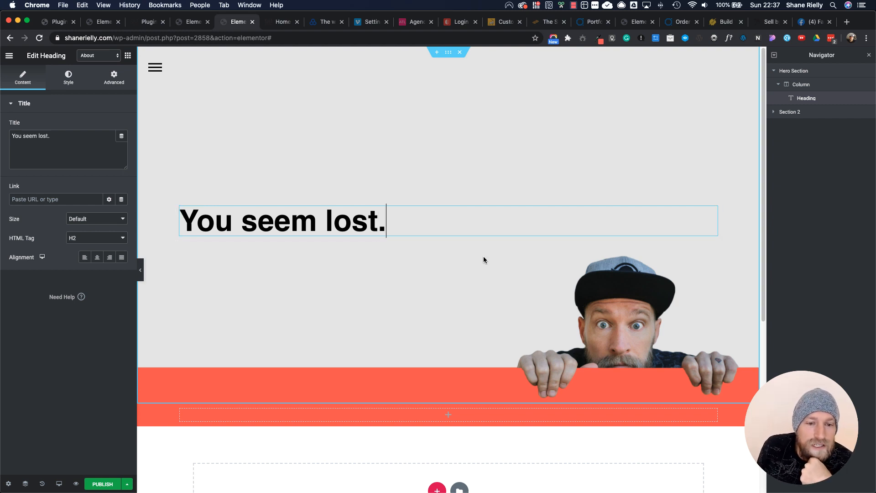
Add a second heading below "You seem lost." and paste onto it the style of the Contact page's subheading.
left_click(128, 55)
left_click_drag(87, 368, 256, 226)
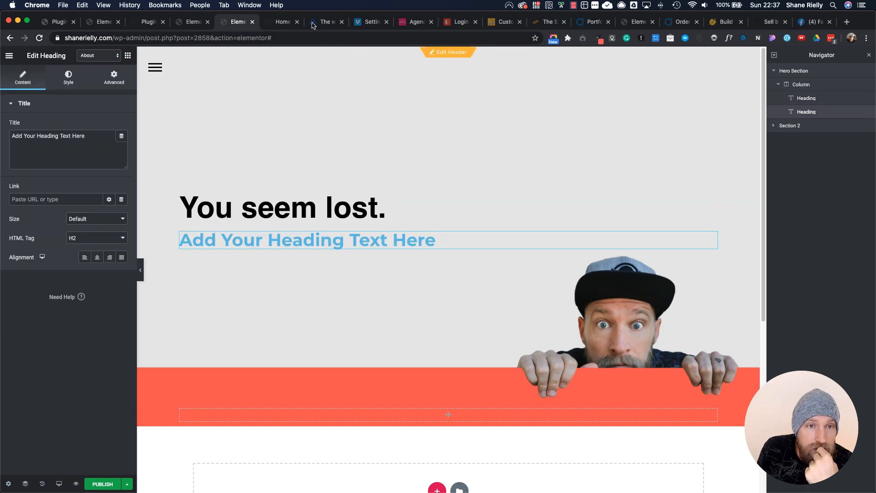
left_click(194, 21)
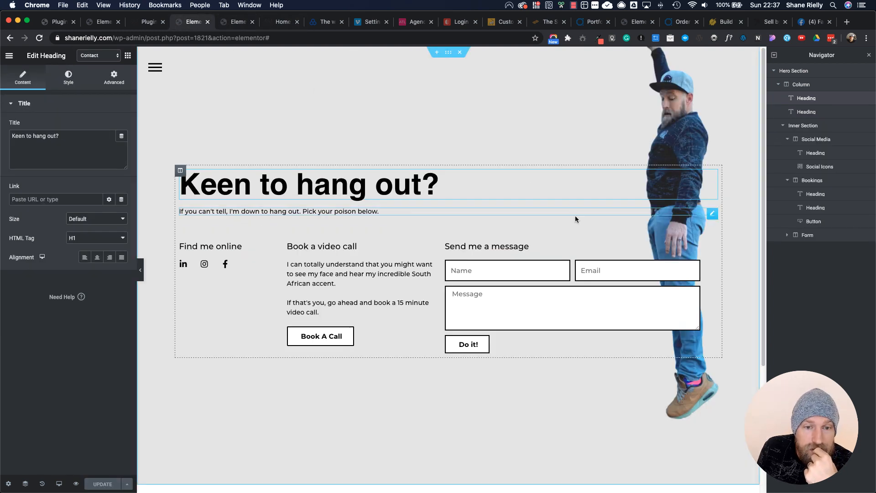
right_click(711, 218)
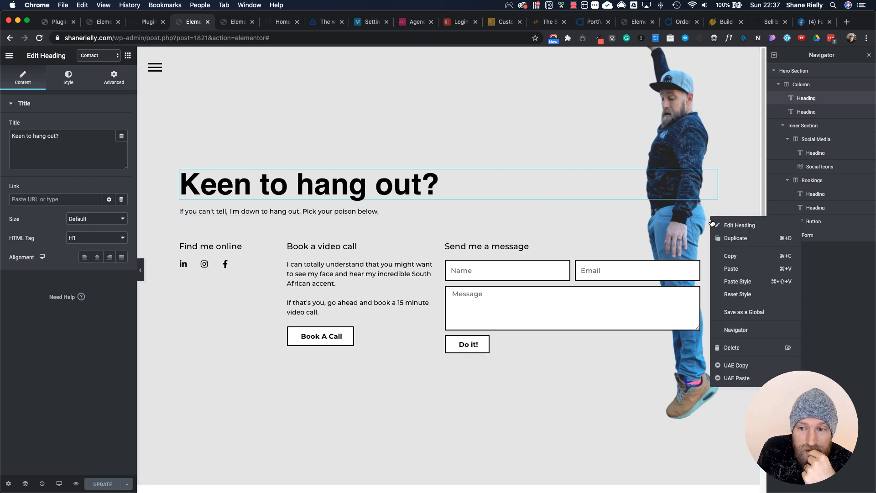
left_click(731, 257)
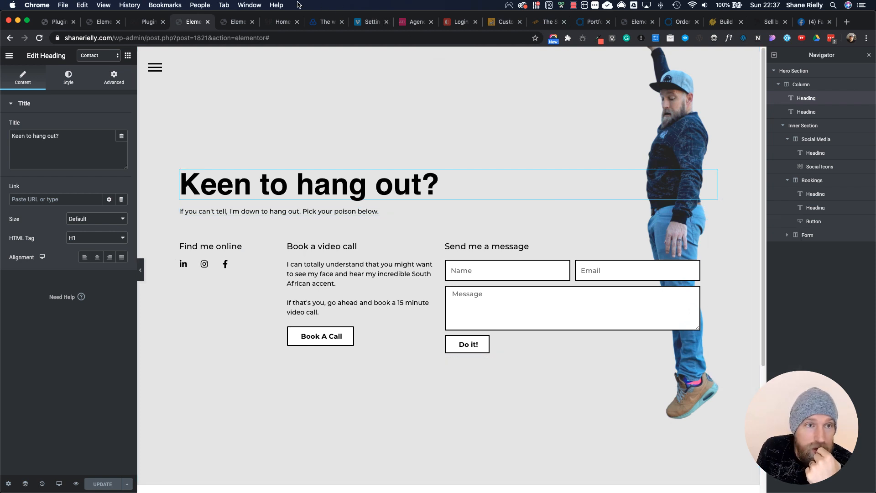
left_click(237, 22)
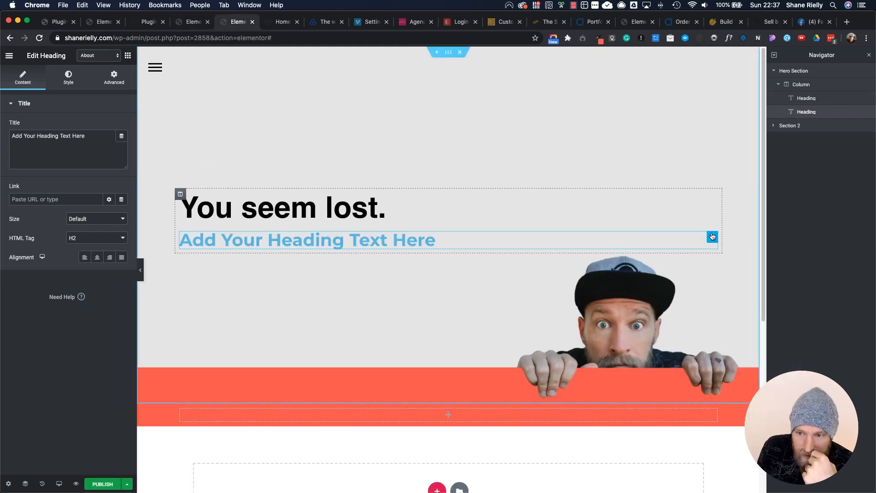
right_click(713, 238)
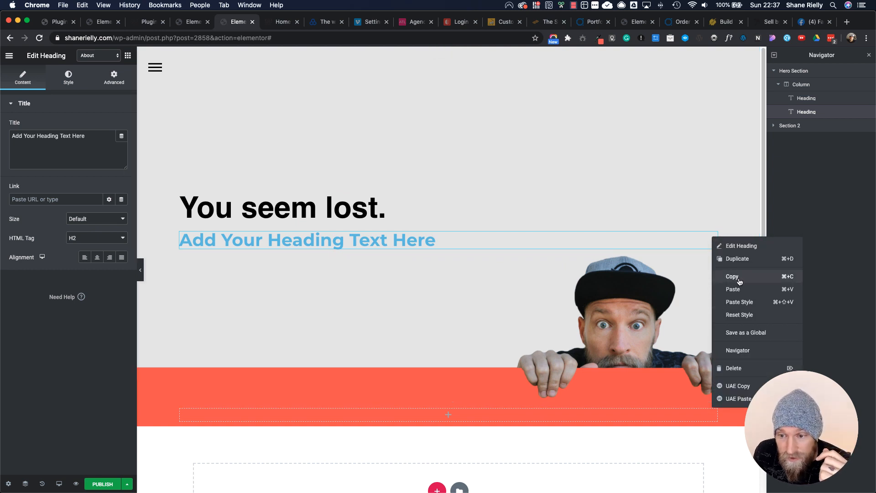
left_click(744, 301)
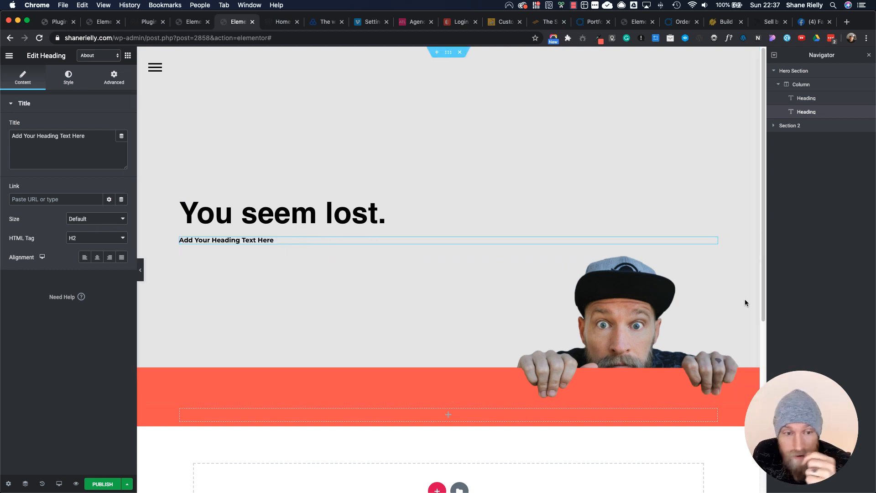
triple_click(242, 240)
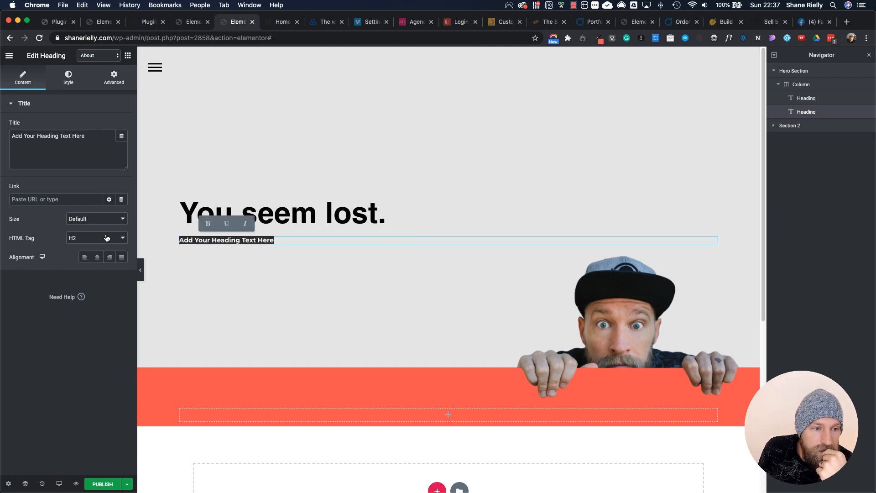
left_click(267, 241)
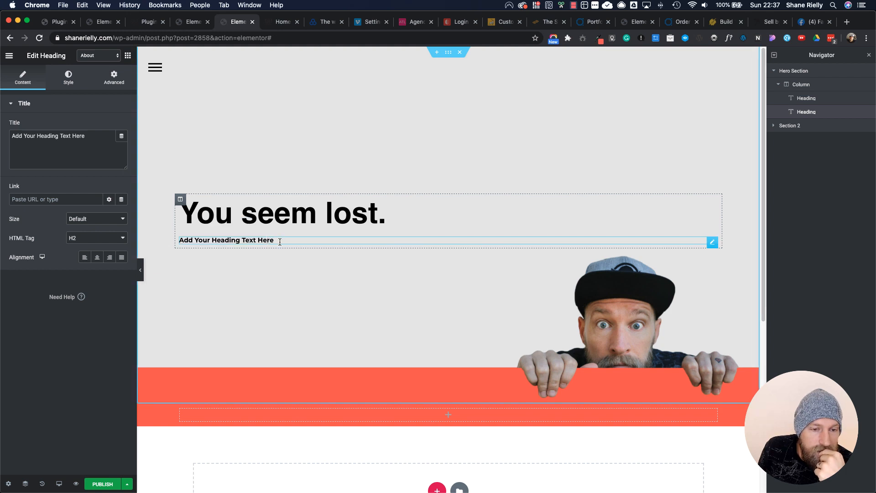
left_click_drag(274, 241, 179, 238)
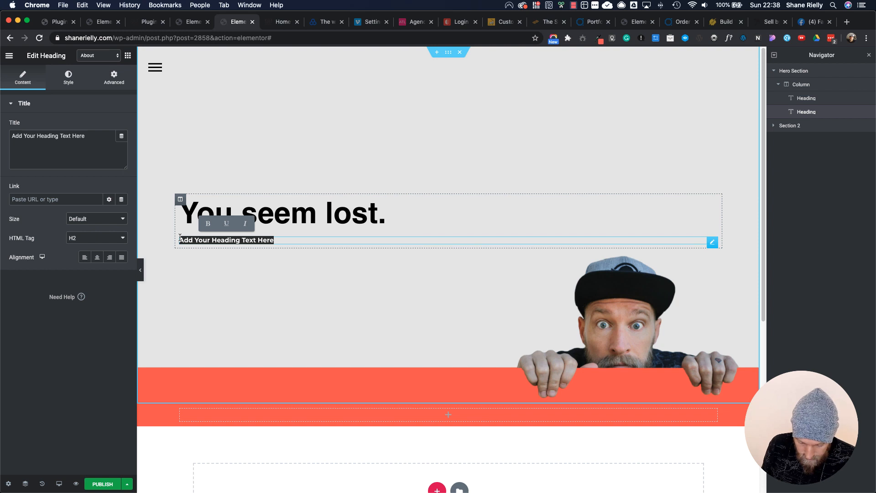
type("Go back to the")
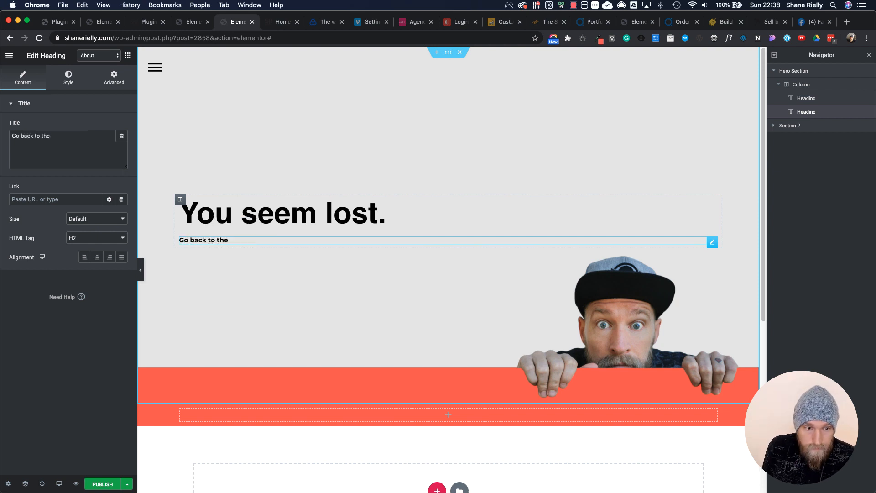
Replace the second heading's text with "Why not check out my Facebook group?".
triple_click(214, 241)
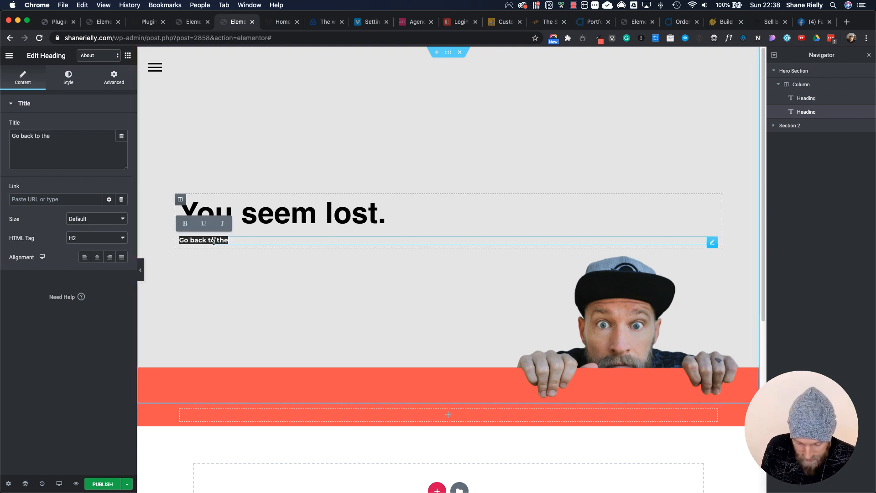
type("Why no")
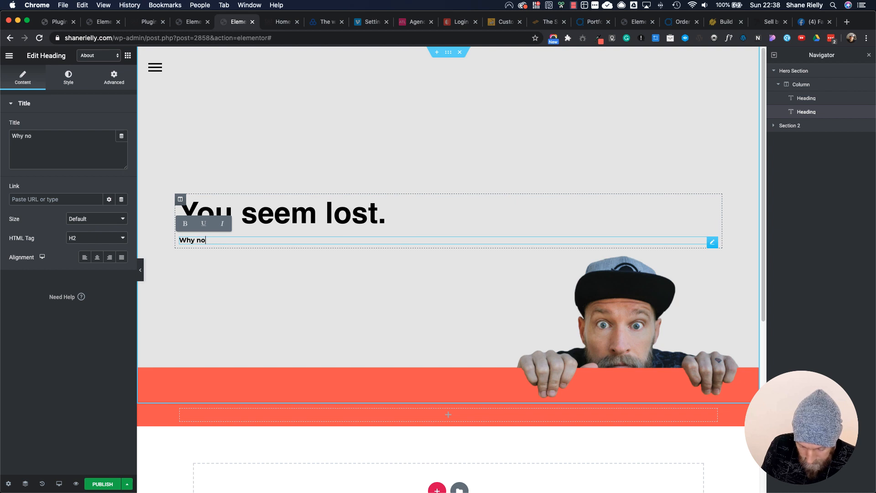
type("t check")
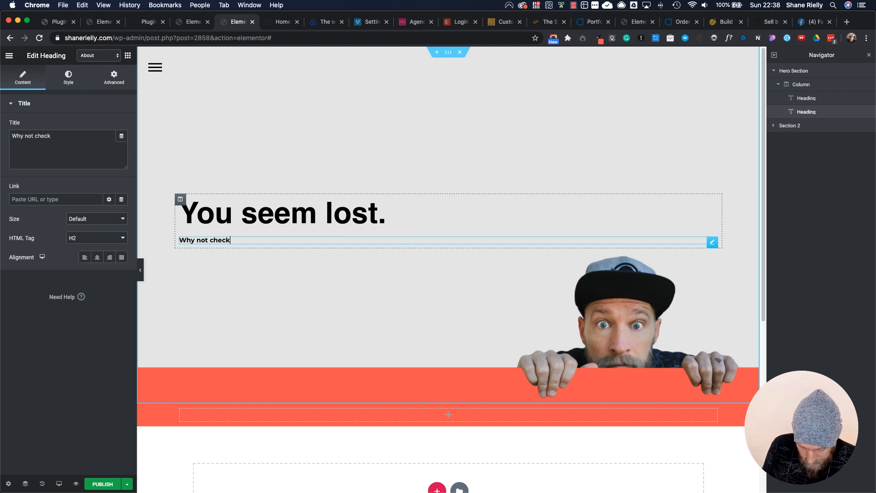
type(" out my Face")
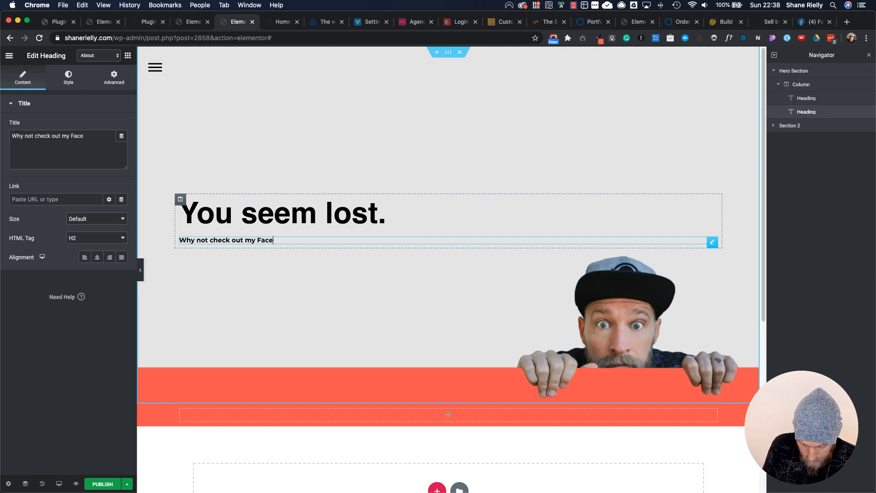
type("book grou")
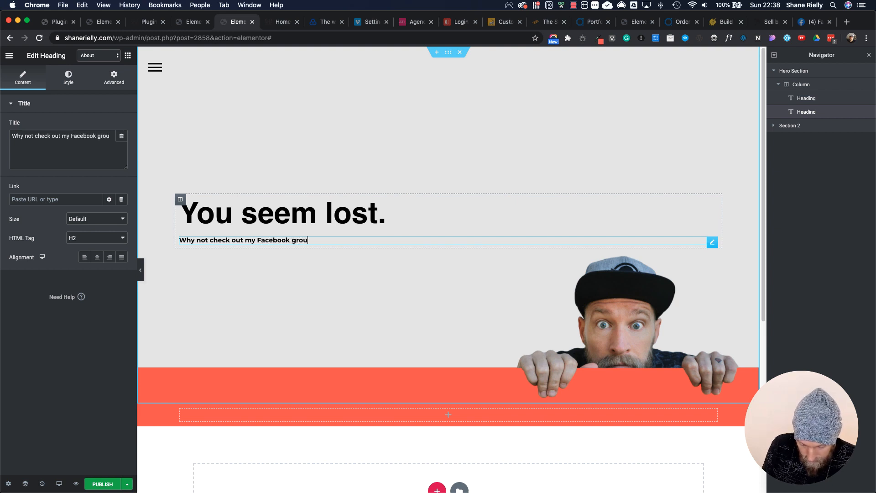
type("[p?")
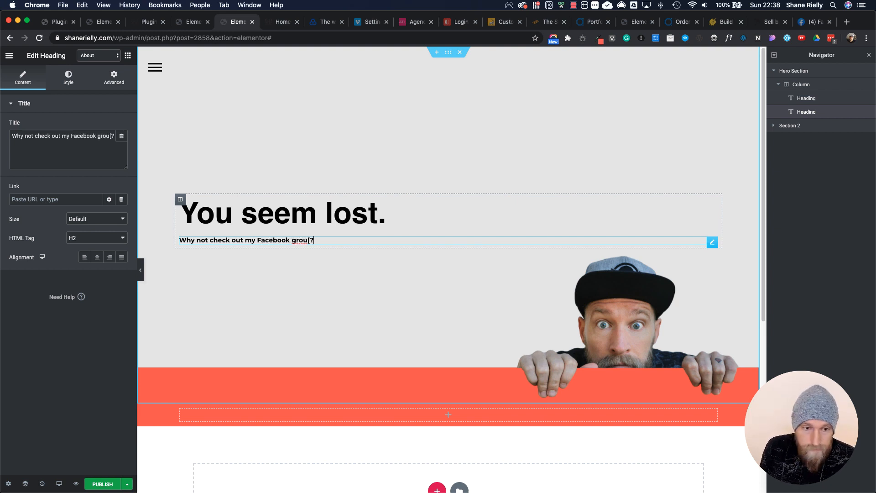
key("BackSpace")
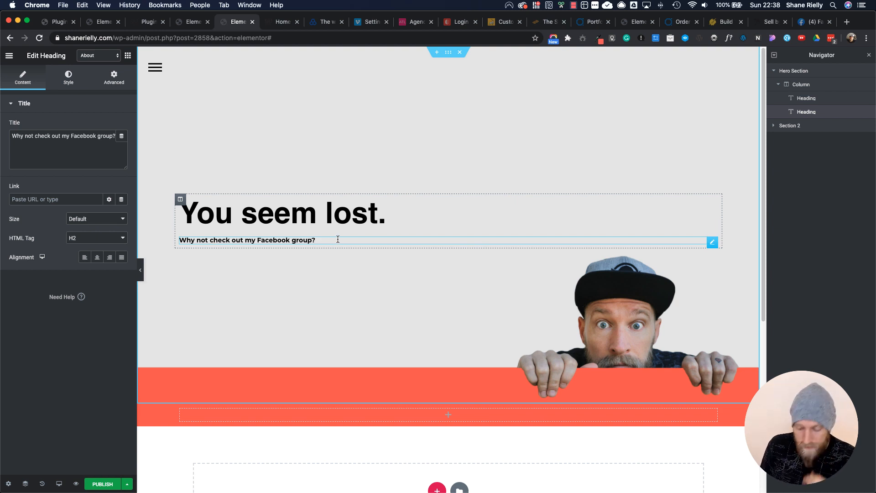
type("Th")
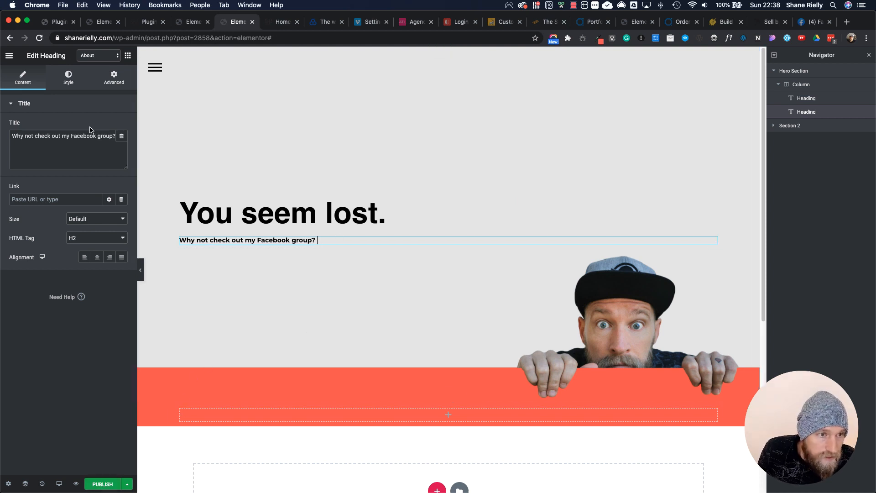
Copy the "Book A Call" button from the Contact page editor and paste it below the Facebook group heading in the 404 template.
left_click(193, 21)
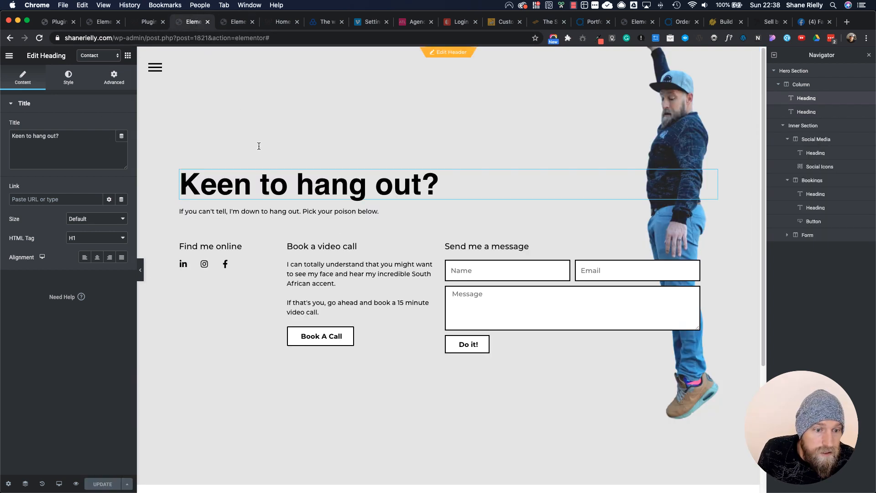
right_click(430, 334)
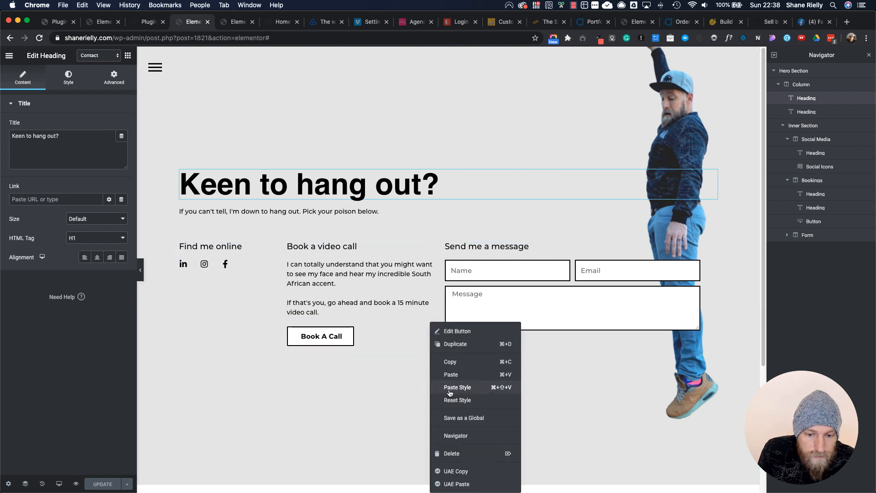
left_click(451, 362)
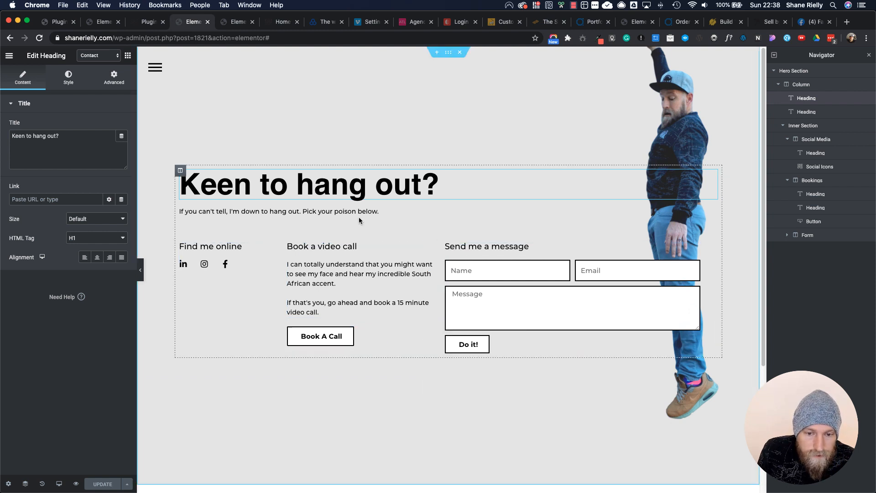
left_click(236, 25)
right_click(349, 257)
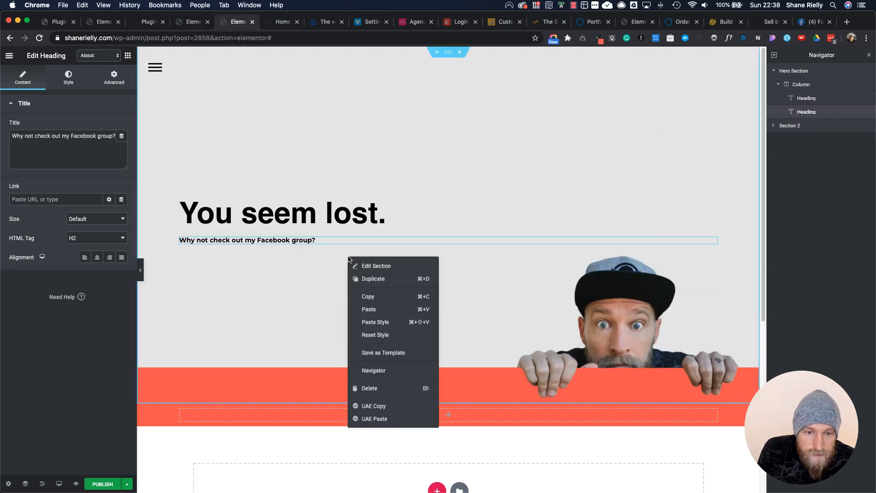
left_click(367, 310)
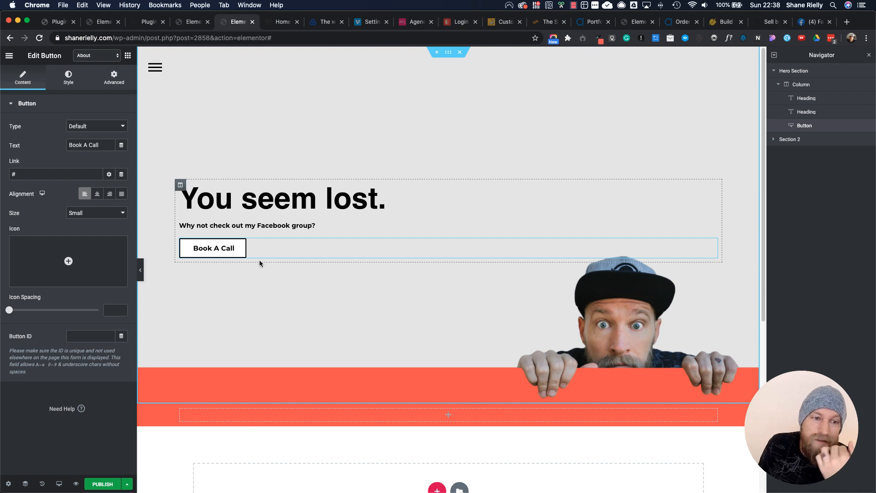
Publish the template with the 404 Page display condition and check the layout with the editing panels temporarily hidden.
left_click(97, 487)
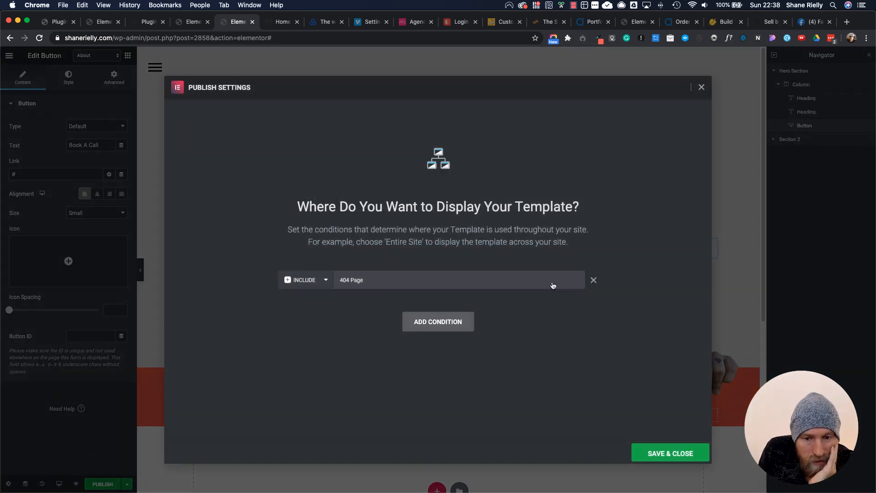
left_click(674, 459)
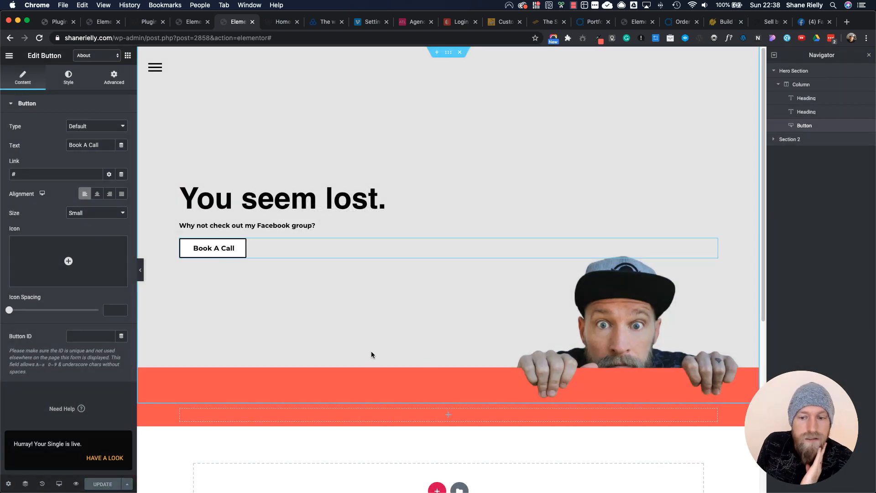
left_click(141, 273)
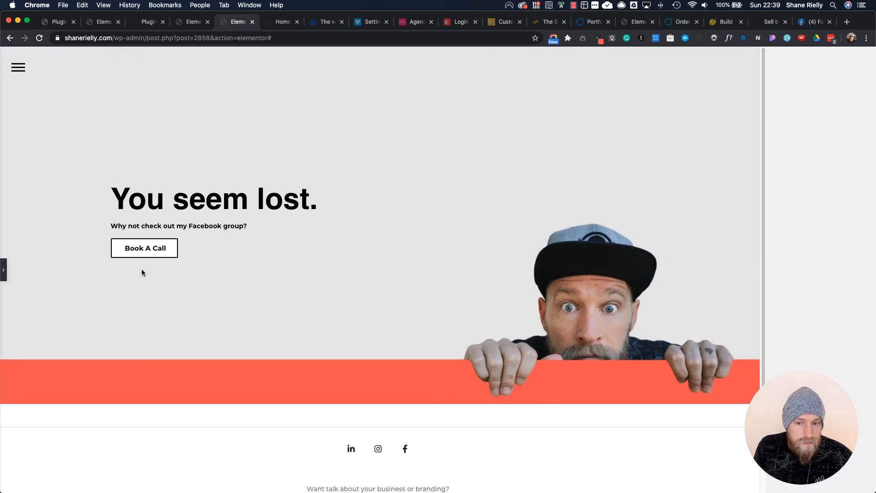
left_click(5, 266)
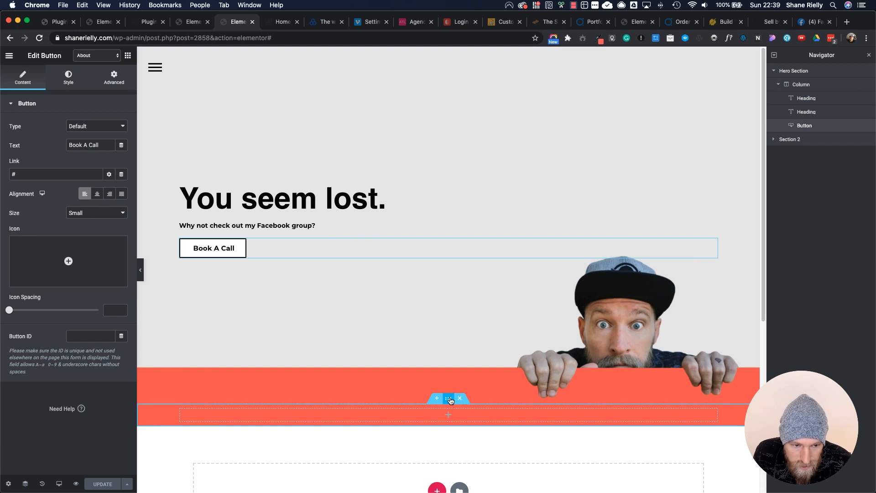
Give the orange-red section below the hero a minimum height of 200 px.
left_click(449, 401)
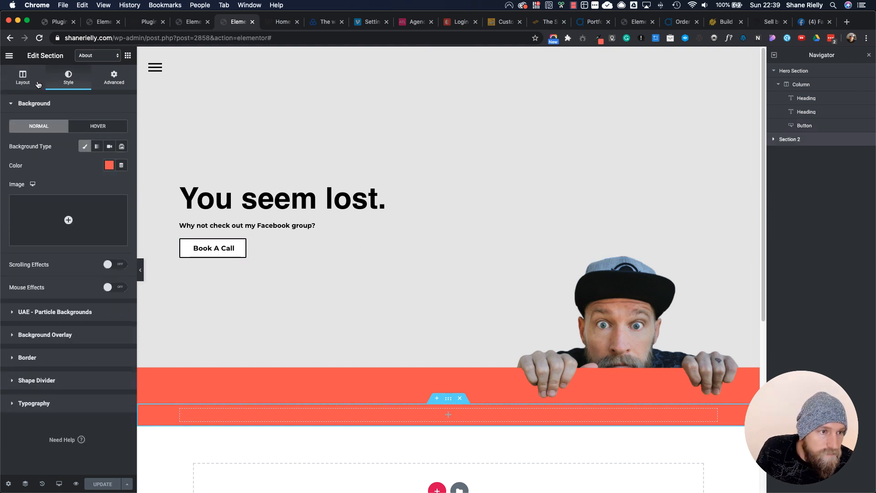
left_click(27, 80)
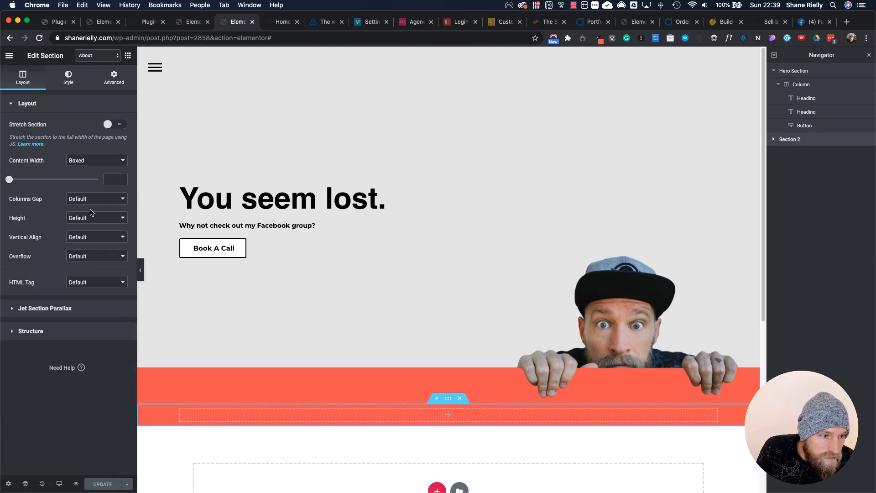
left_click(93, 219)
key("Escape")
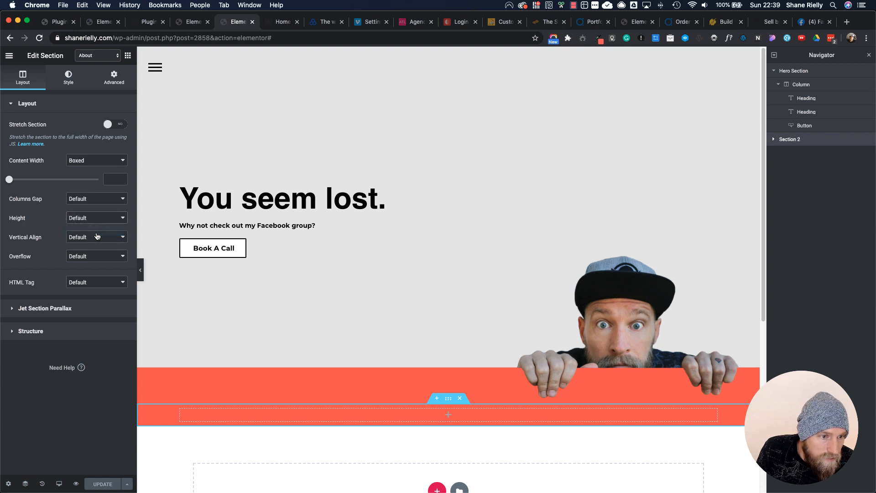
left_click(97, 236)
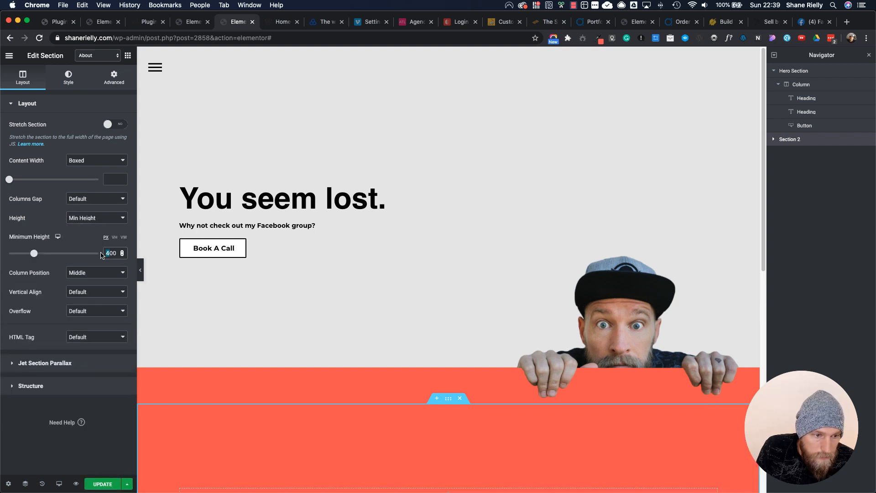
type("2")
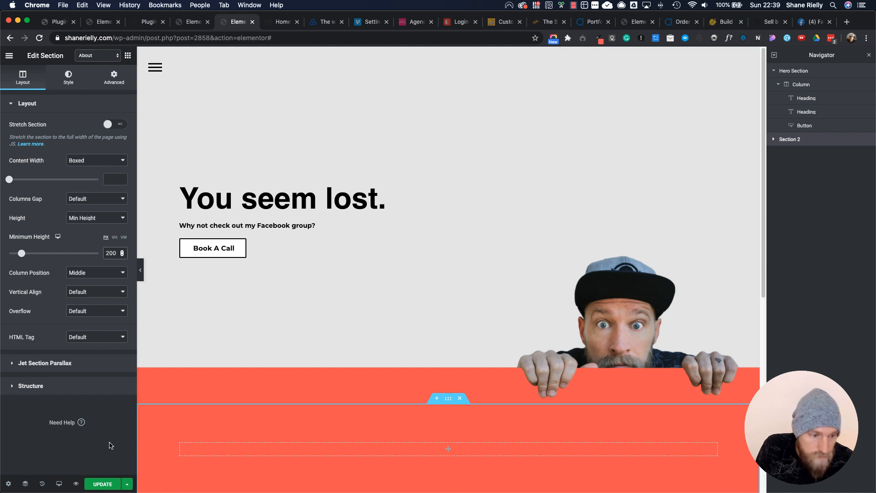
Update the published 404 template and open its live preview.
left_click(108, 484)
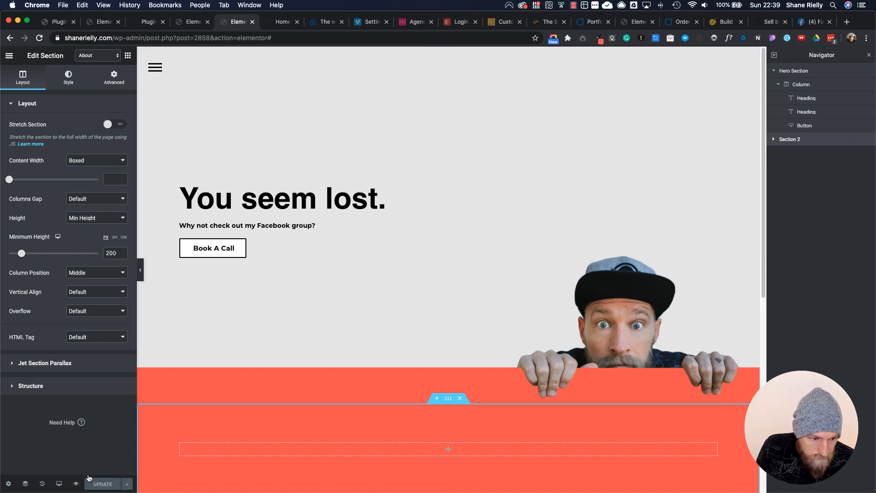
mouse_move(76, 486)
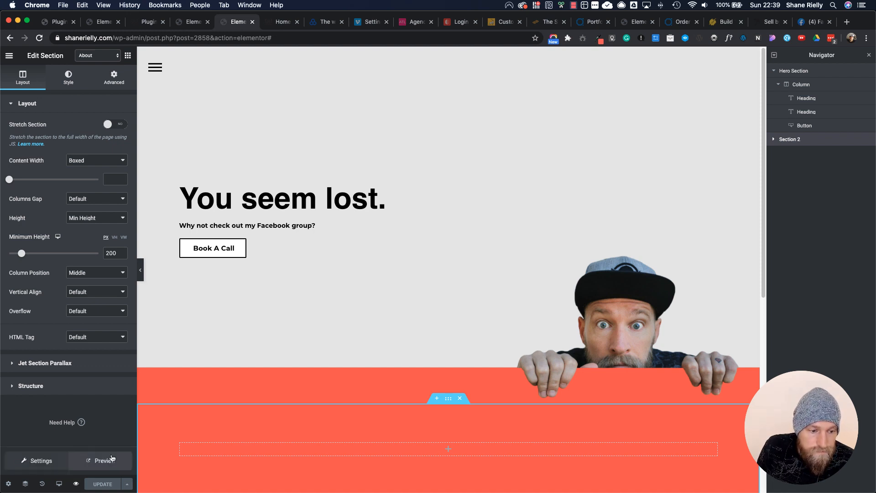
left_click(105, 461)
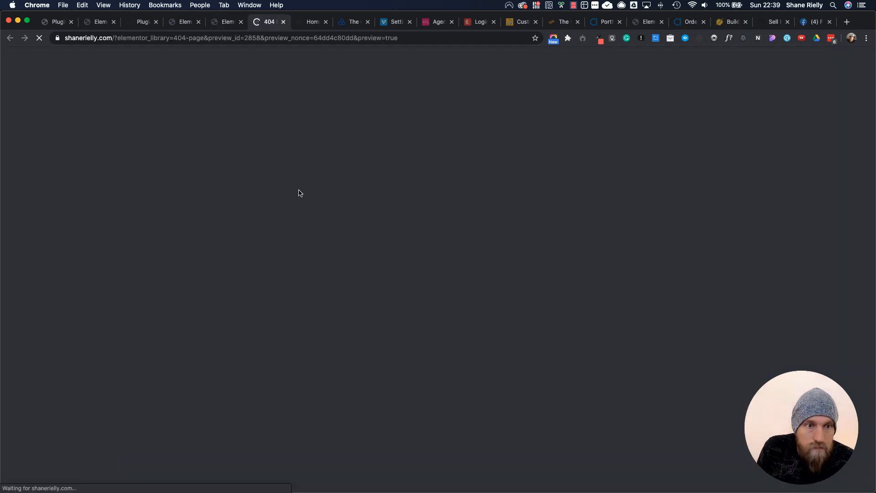